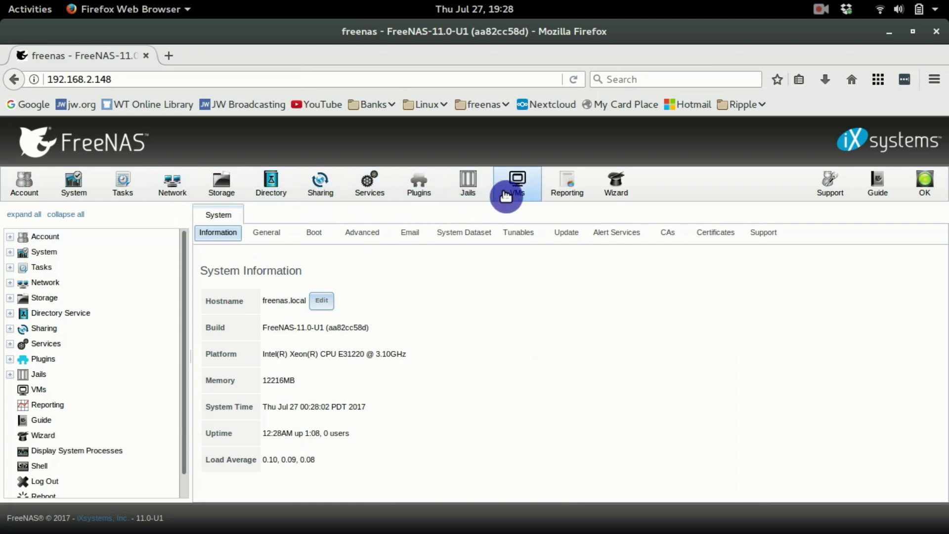
Step: Show the Storage Volumes list with main-pool and its jails, nextcloud_1 and ubuntu-server datasets
left_click(230, 193)
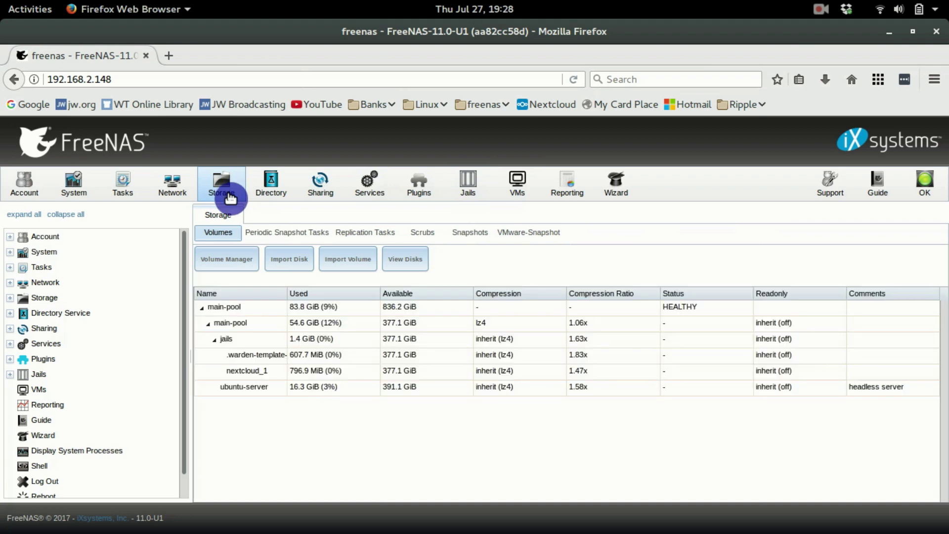
Step: Add a zvol named youtube-ubuntu with size 16 GiB under main-pool
left_click(233, 321)
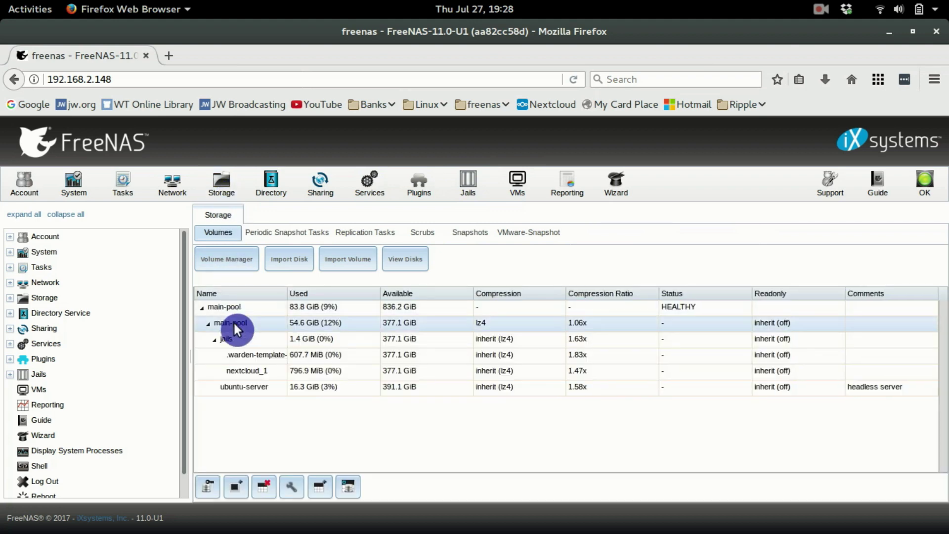
left_click(352, 495)
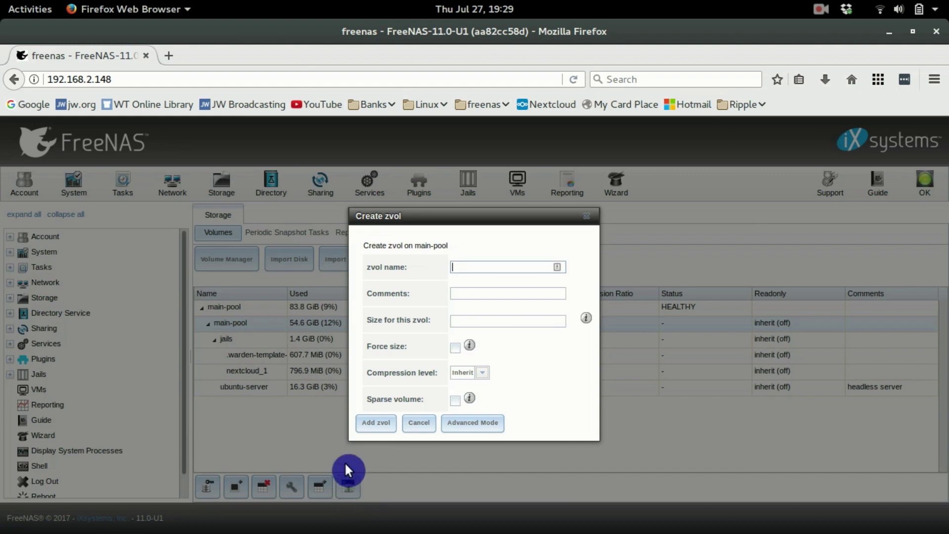
type("youtube-ubuntu")
key("Tab")
key("Tab")
type("16")
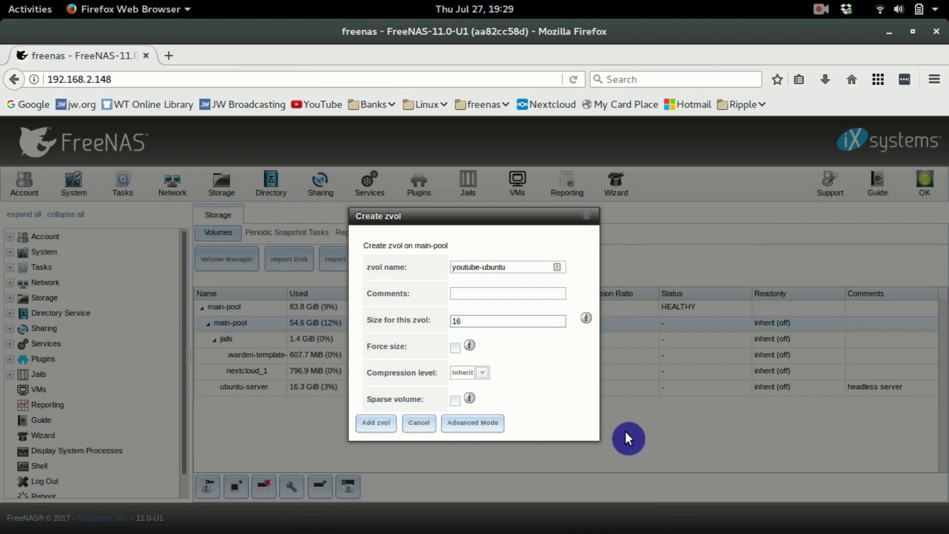
left_click(488, 426)
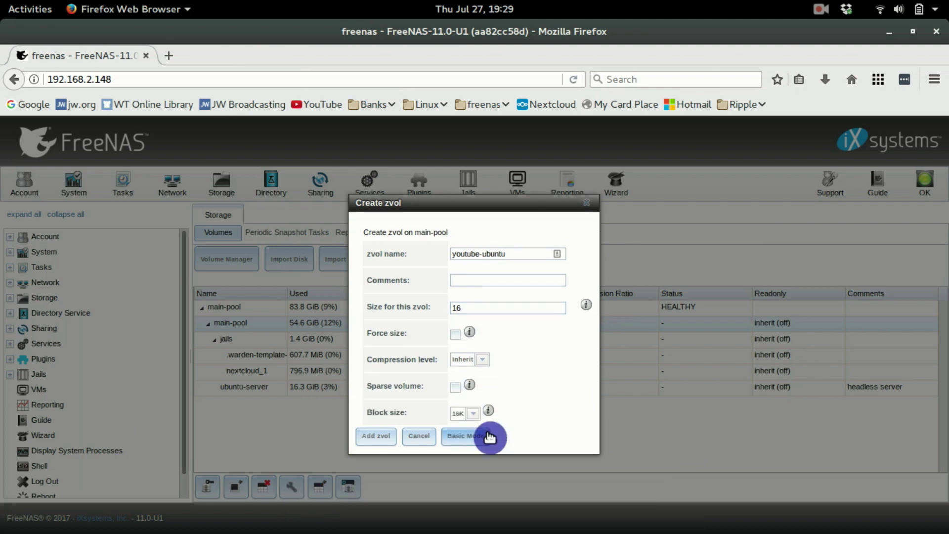
left_click(375, 437)
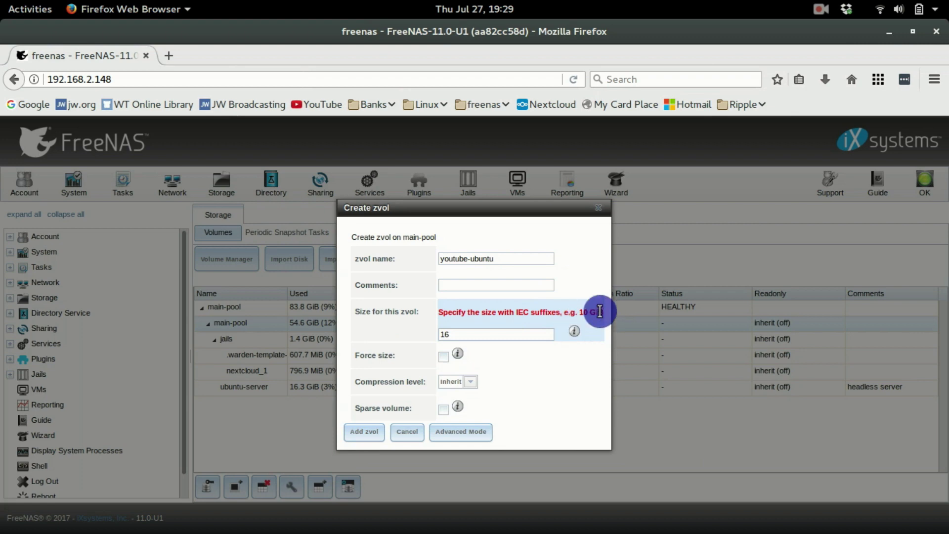
left_click(490, 333)
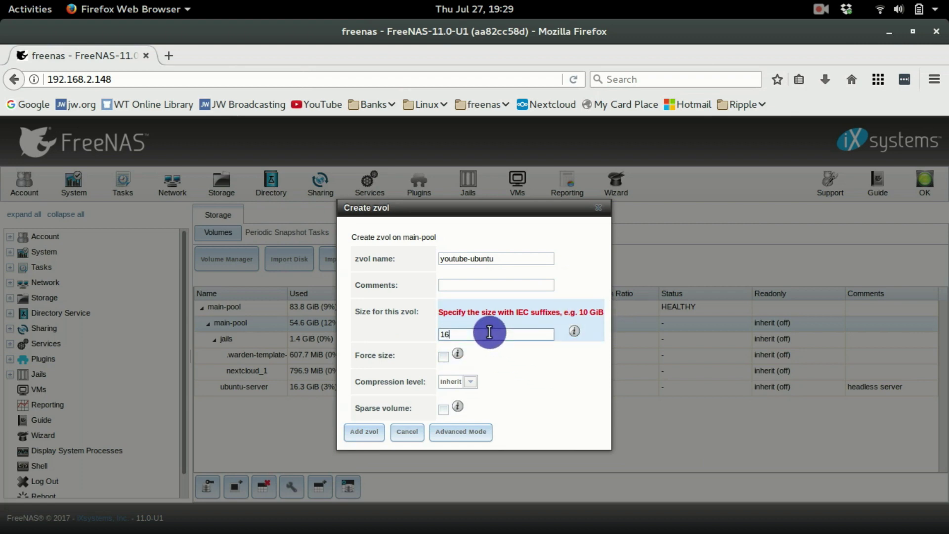
type("GiB")
left_click(363, 432)
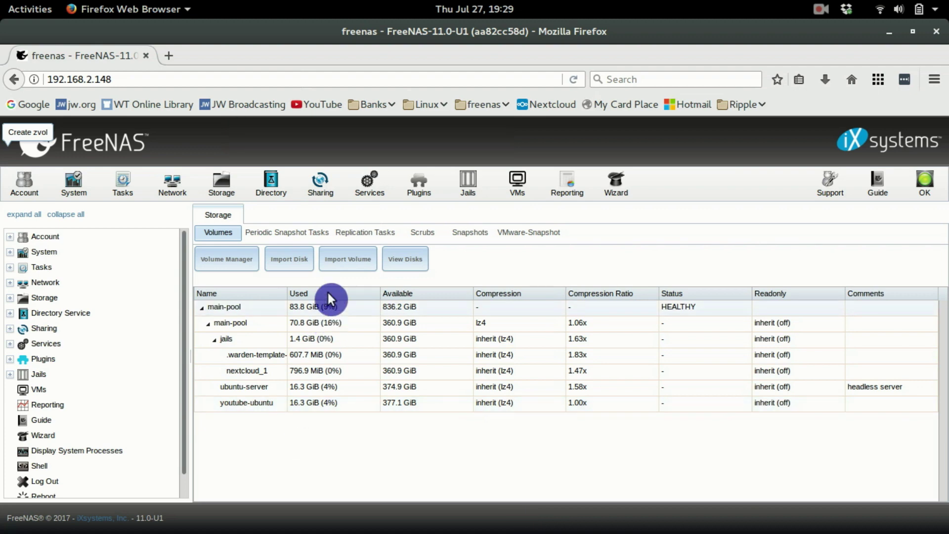
Step: In the VMs list, begin a new VM named youtube with 2 virtual CPUs
left_click(520, 185)
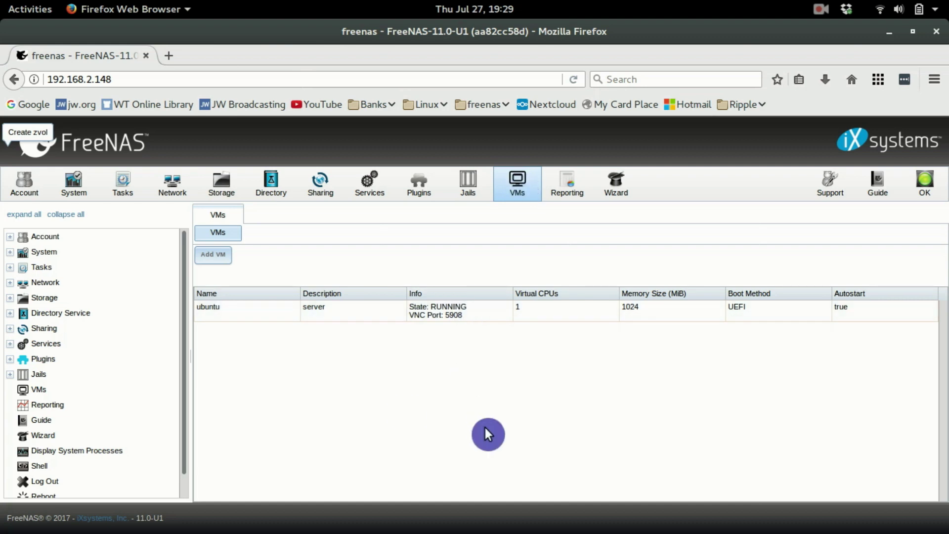
left_click(214, 257)
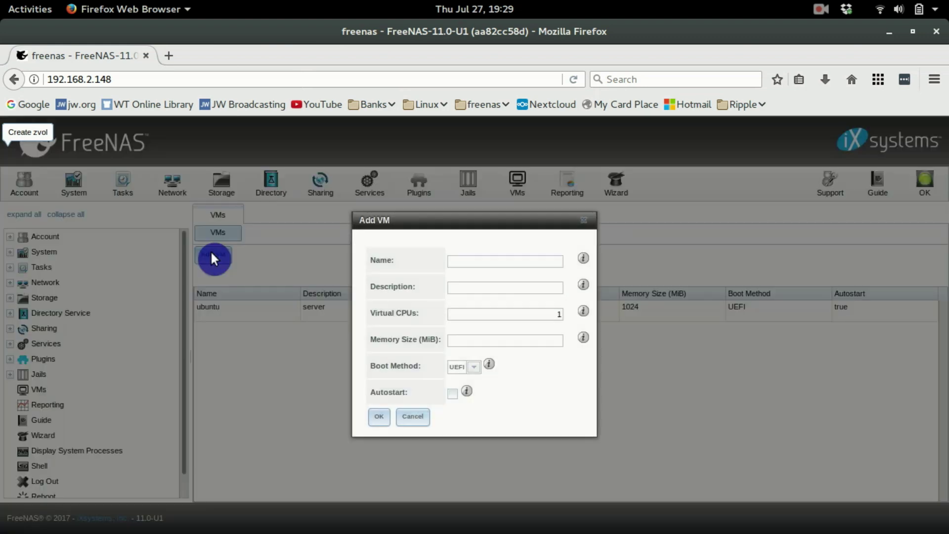
type("youtube")
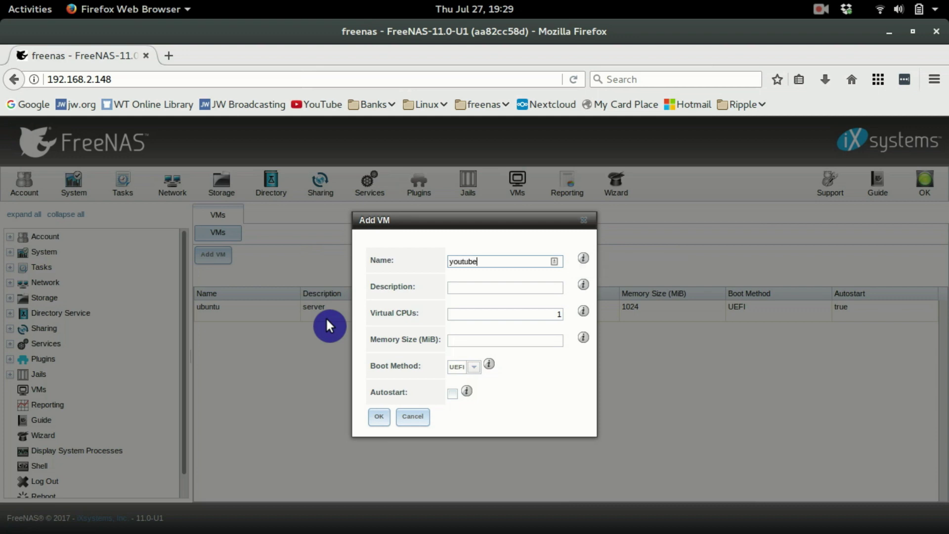
key("Tab")
key("Tab")
key("BackSpace")
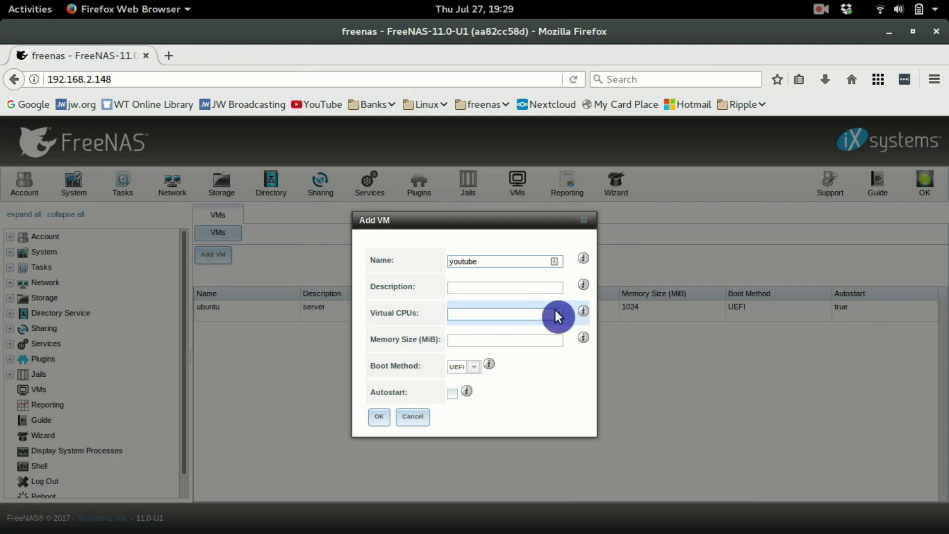
type("1")
key("BackSpace")
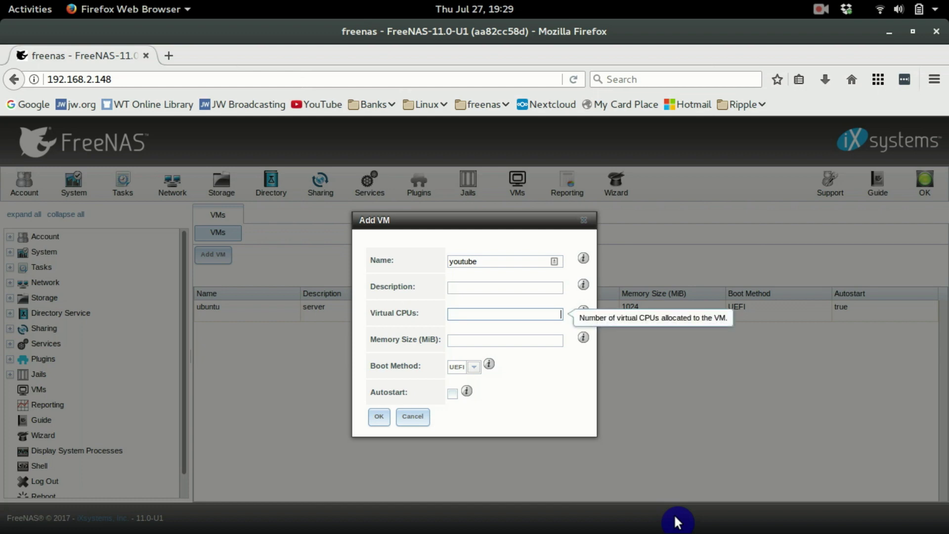
type("2")
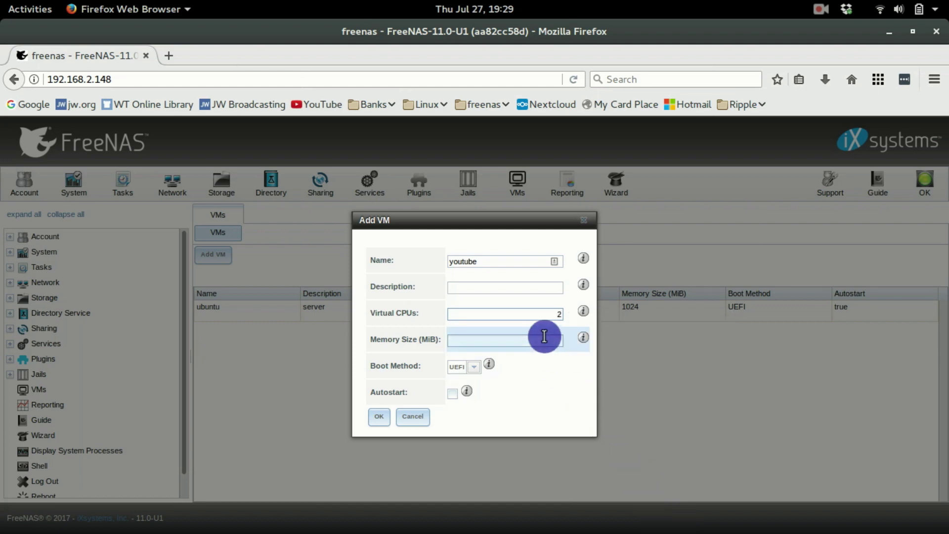
Step: Give the youtube VM 2048 MiB memory with UEFI boot and save it
left_click(544, 340)
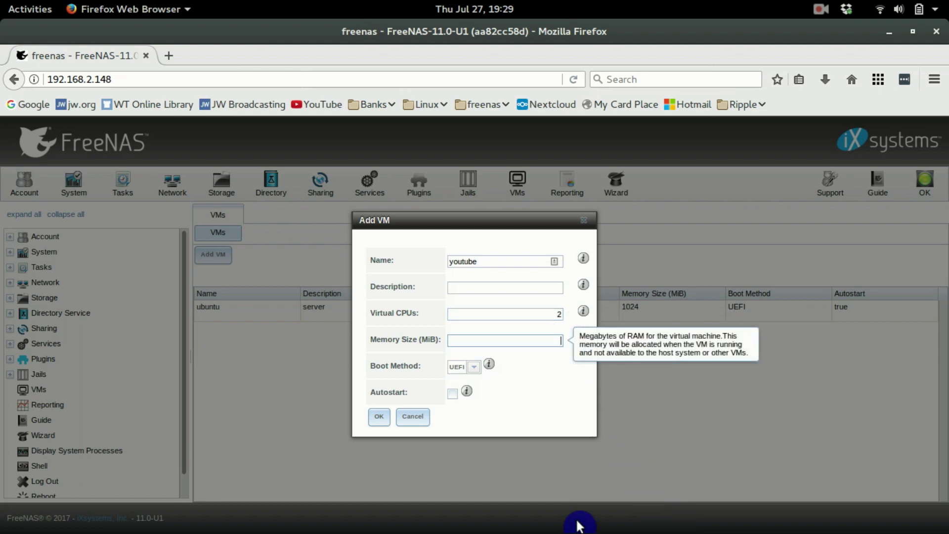
type("2048")
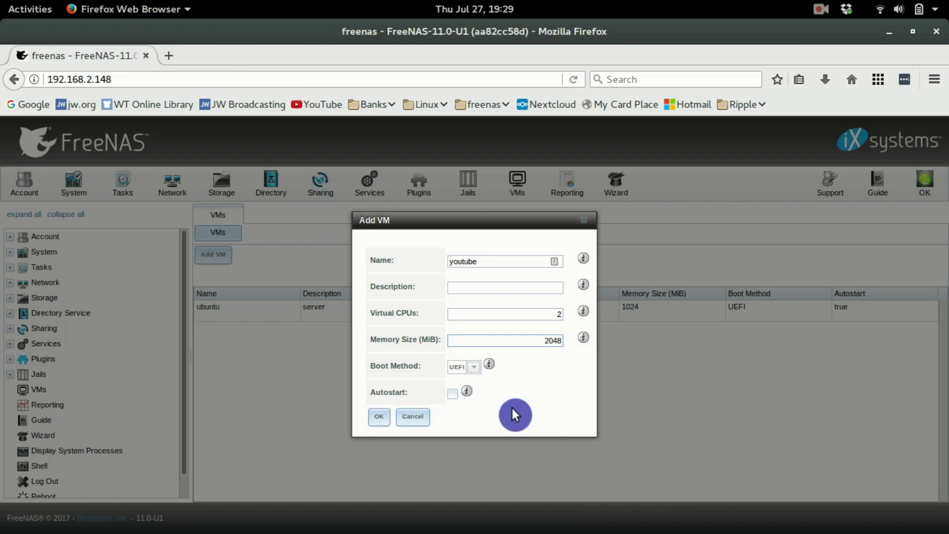
left_click(473, 368)
left_click(470, 379)
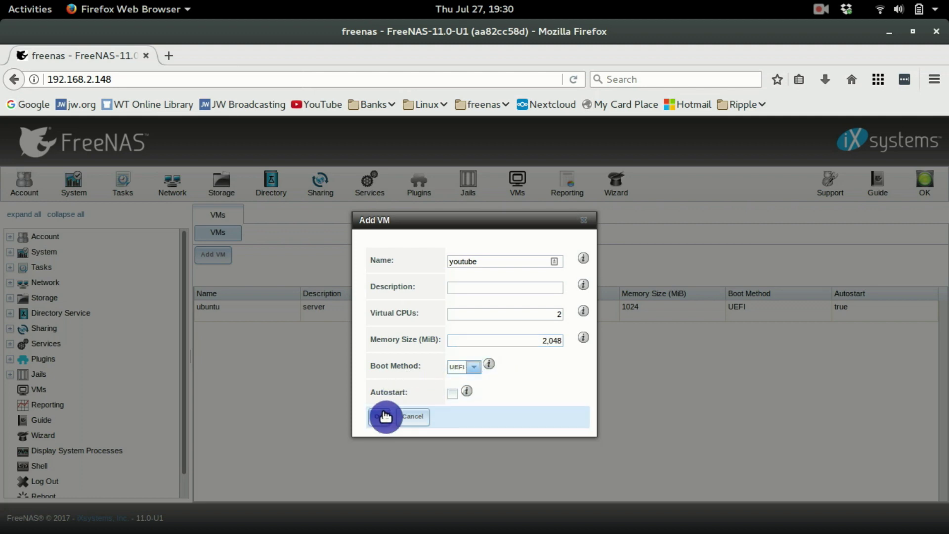
left_click(452, 391)
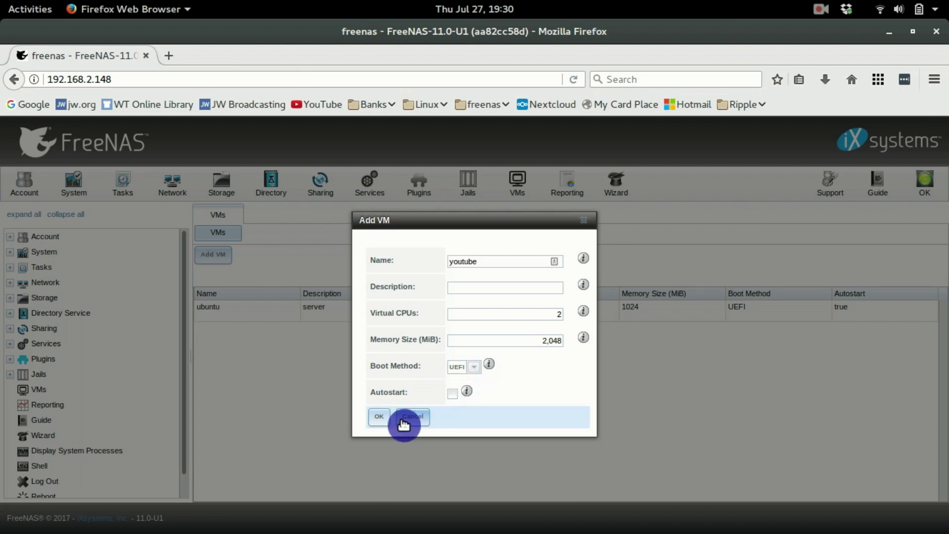
left_click(381, 414)
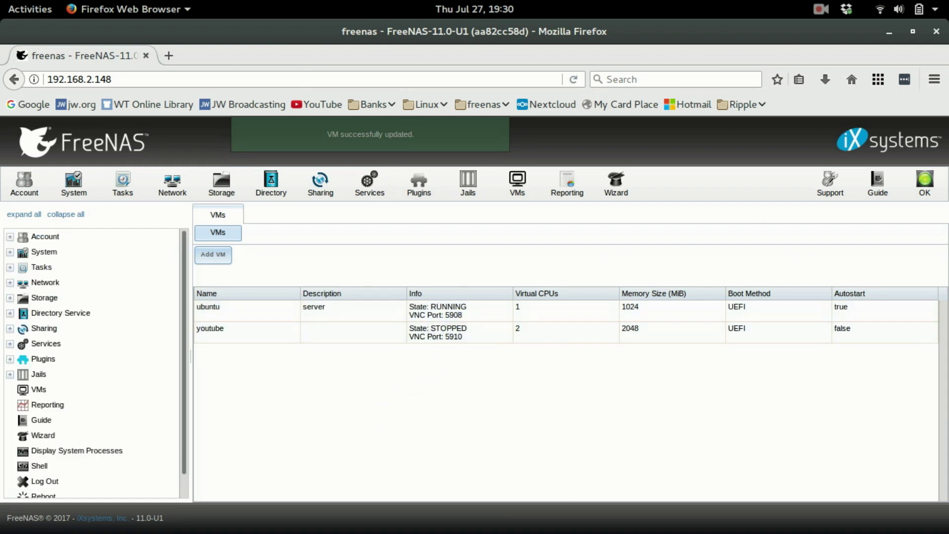
Step: Add a Disk device for the youtube VM using zvol main-pool/youtube-ubuntu
left_click(267, 325)
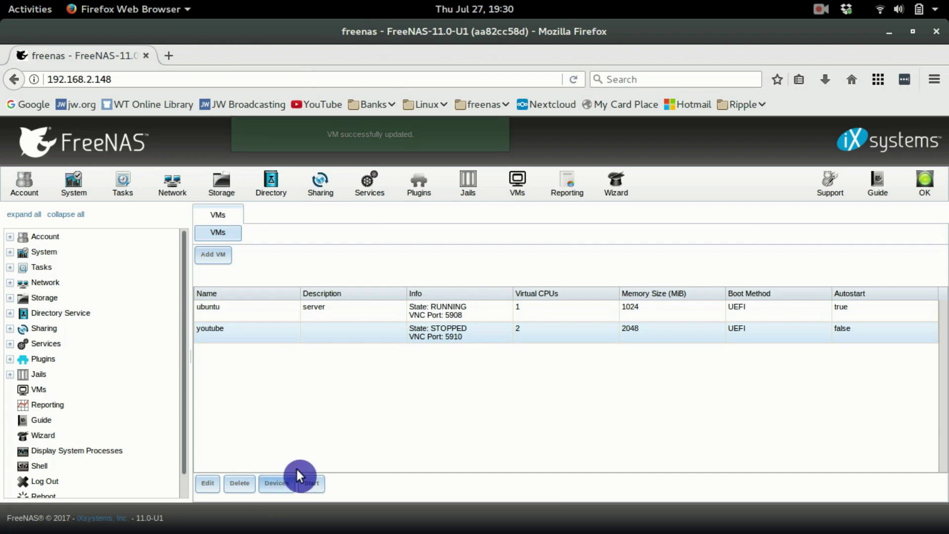
left_click(280, 479)
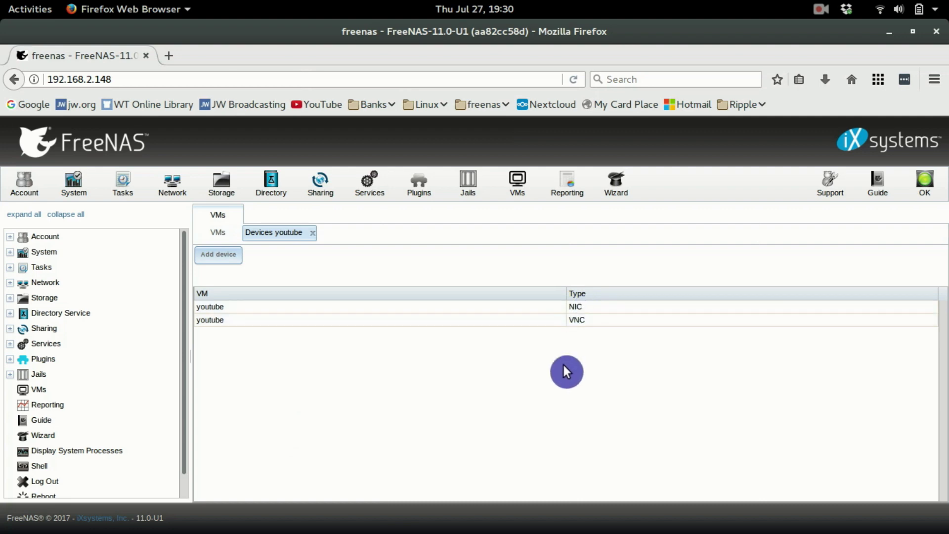
left_click(216, 258)
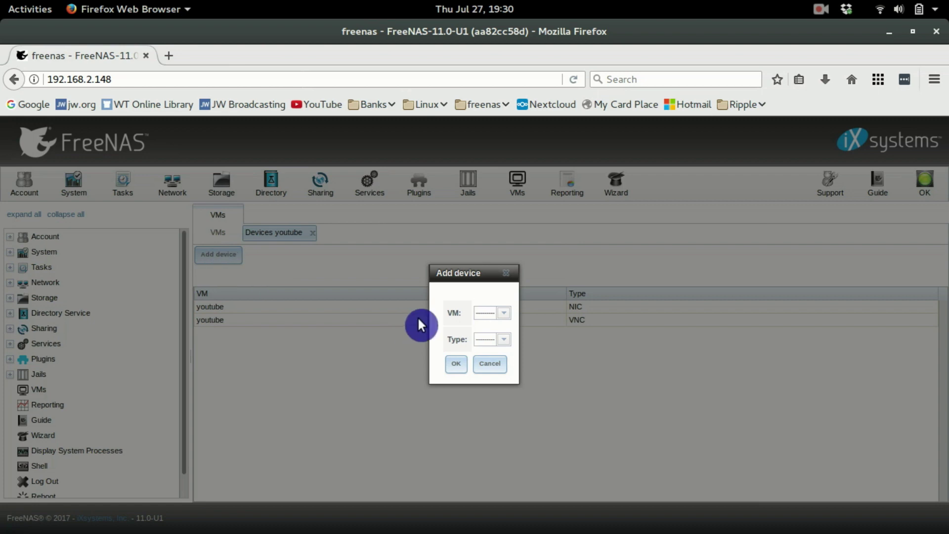
left_click(503, 313)
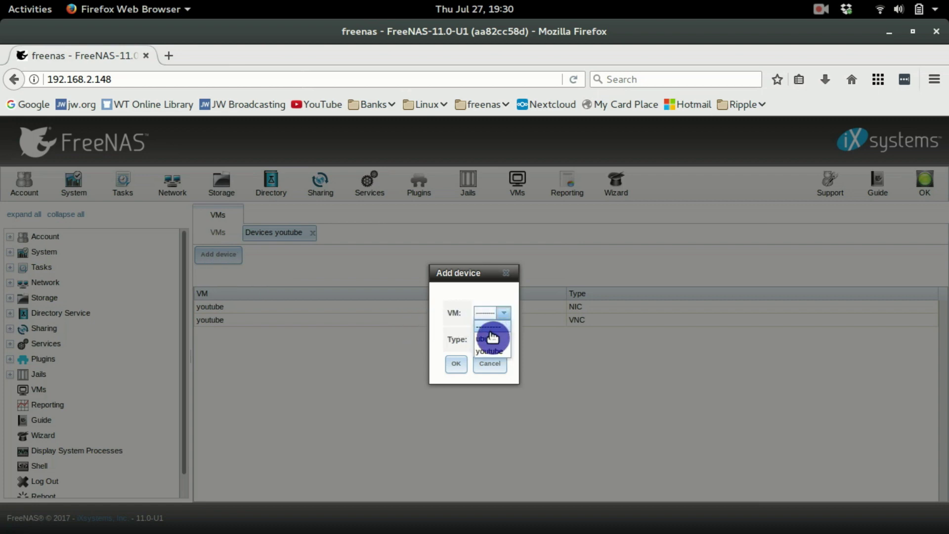
left_click(491, 350)
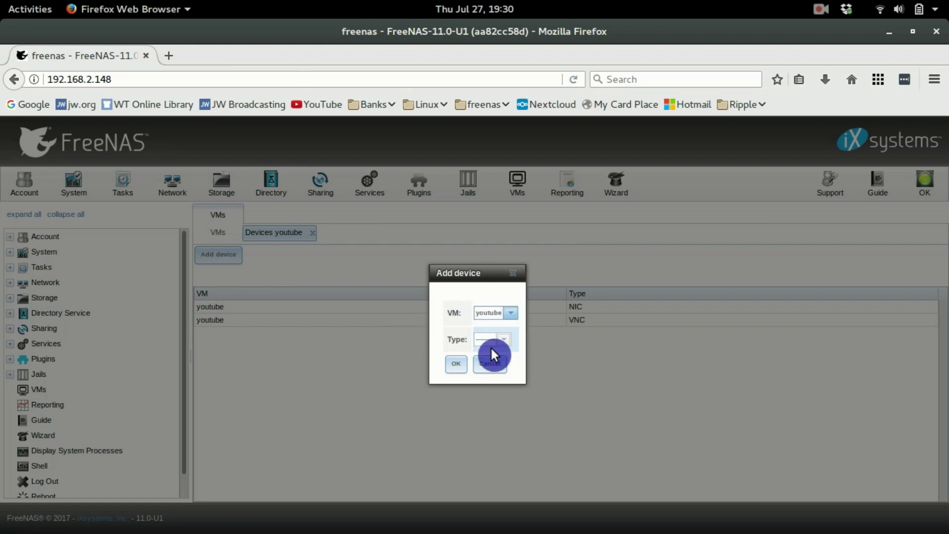
left_click(503, 340)
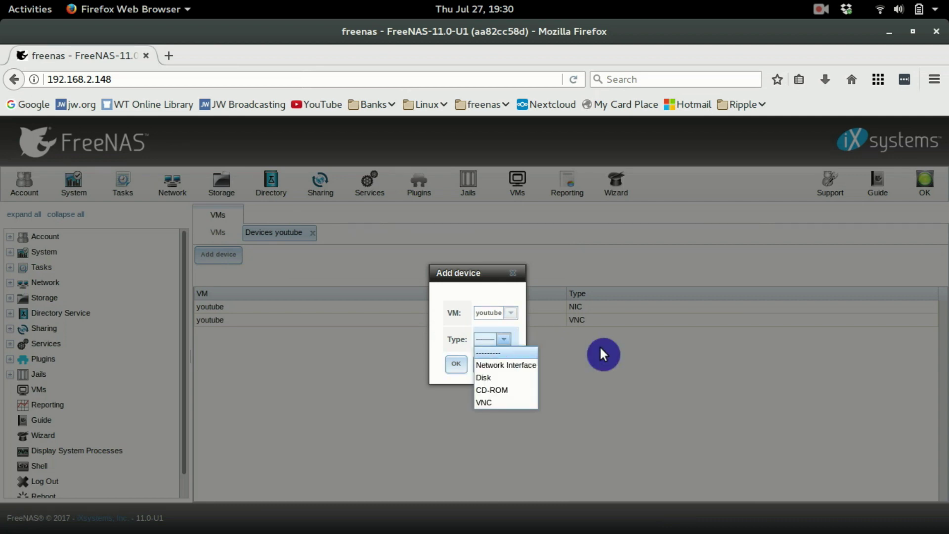
left_click(510, 377)
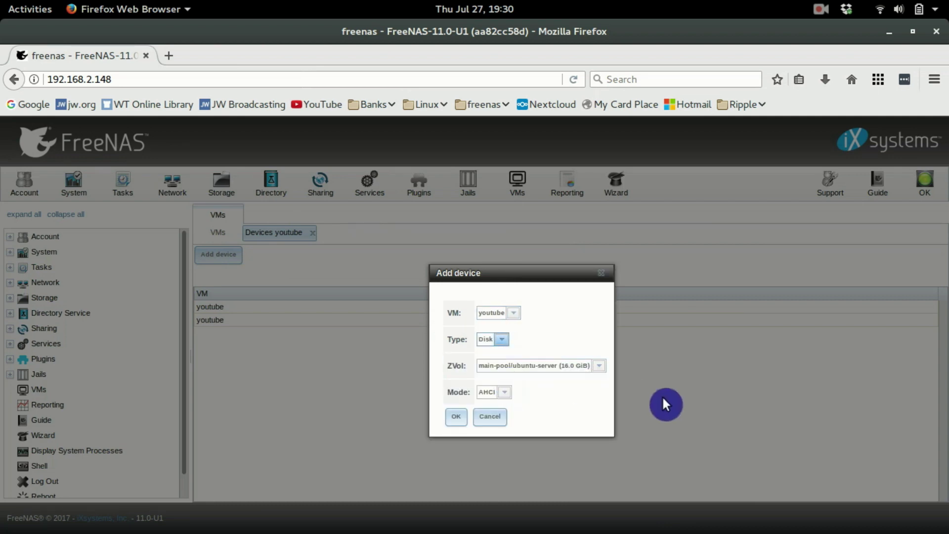
left_click(594, 370)
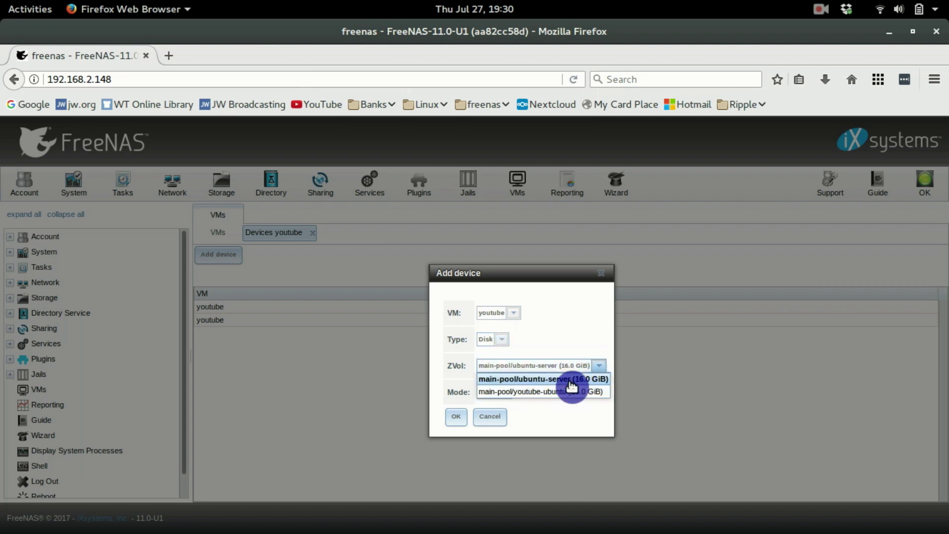
left_click(552, 392)
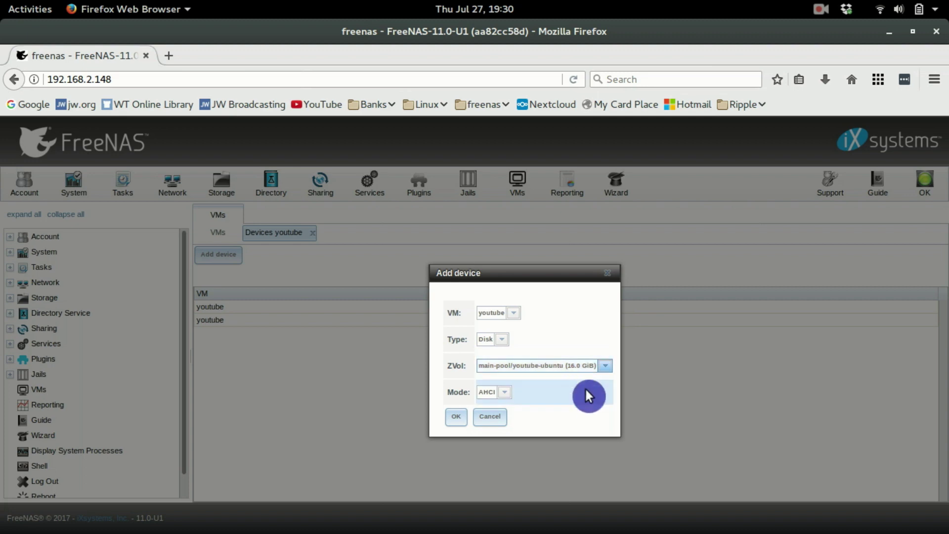
left_click(462, 417)
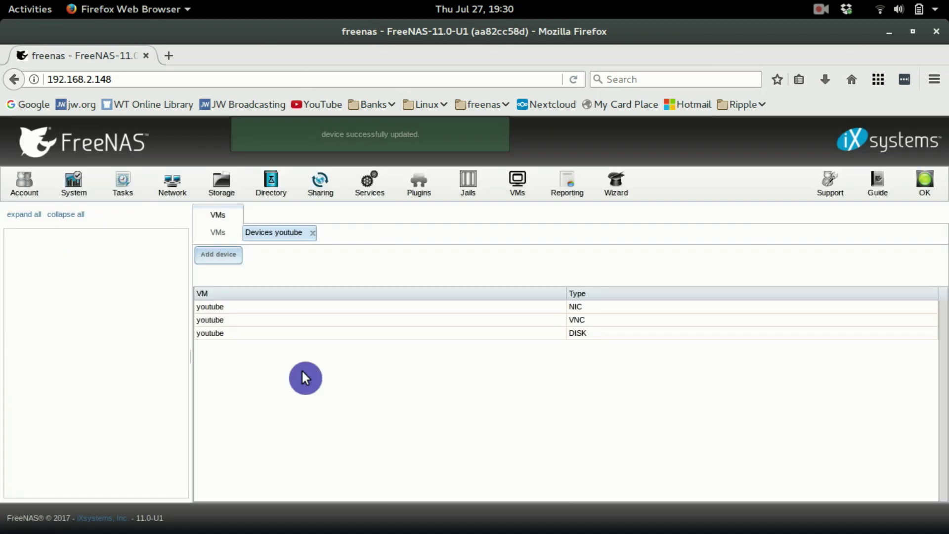
Step: Start a new device for the youtube VM with type CD-ROM
left_click(227, 251)
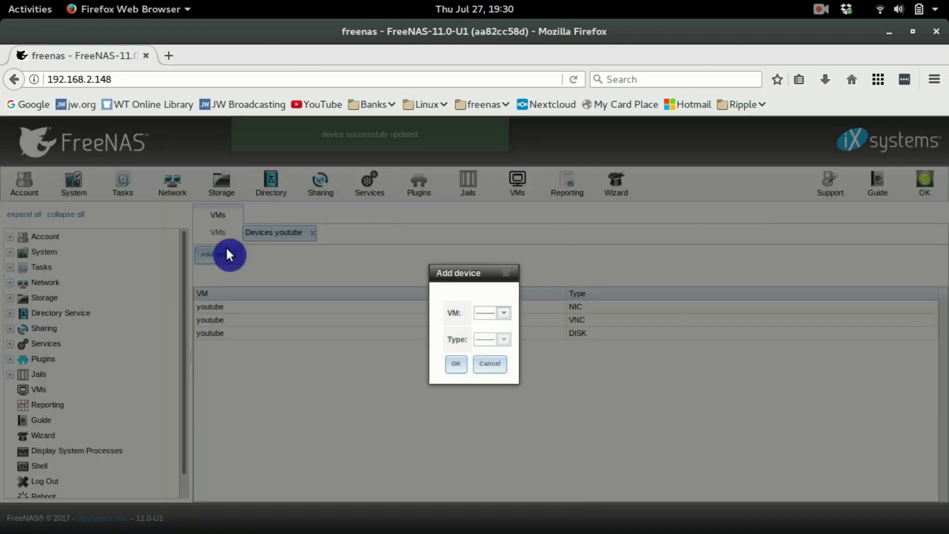
left_click(507, 315)
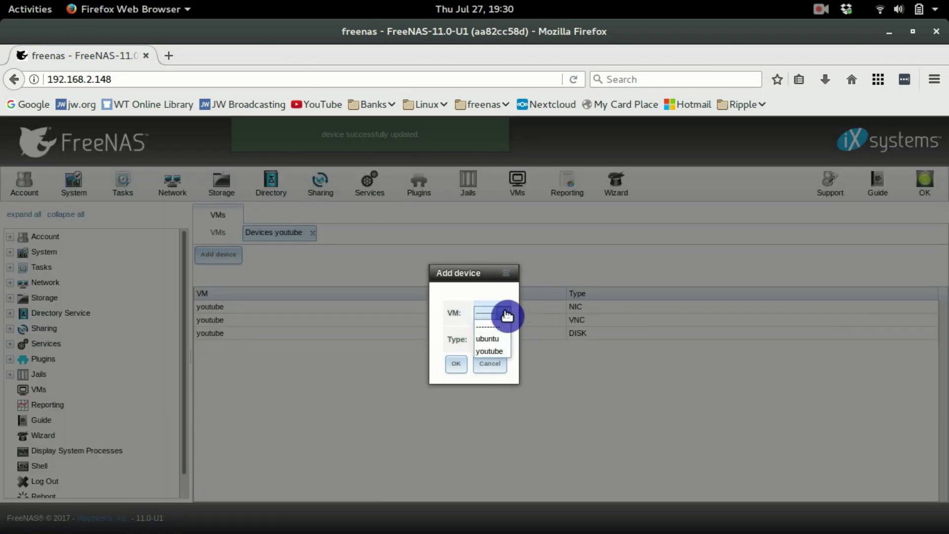
left_click(495, 354)
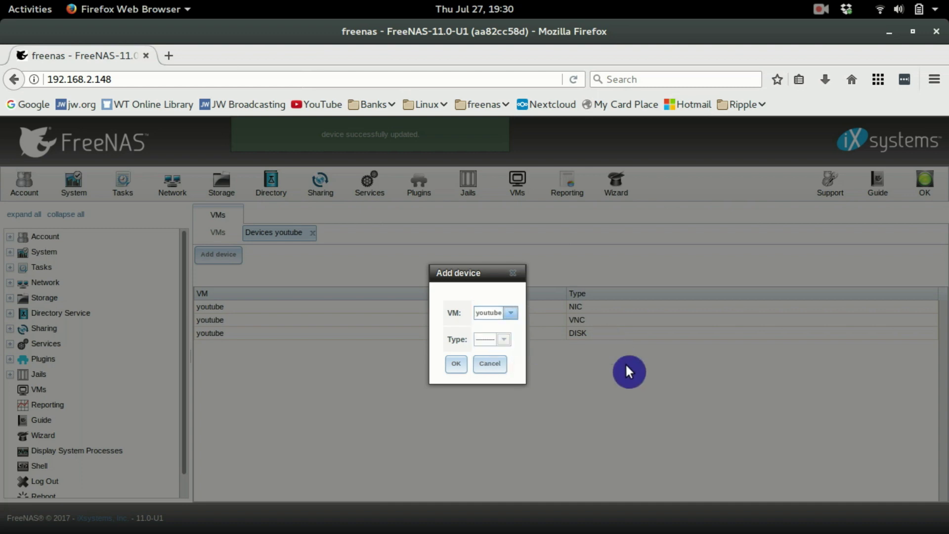
left_click(510, 339)
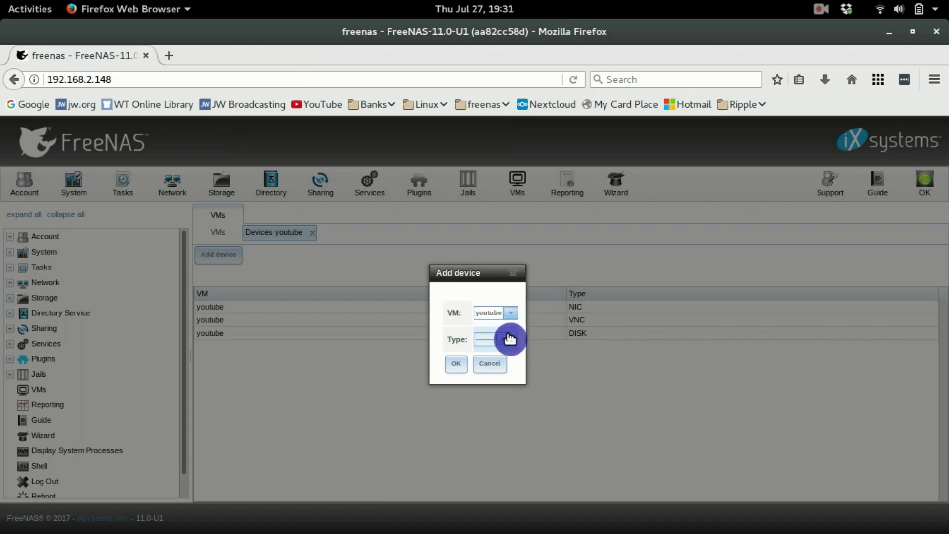
left_click(510, 339)
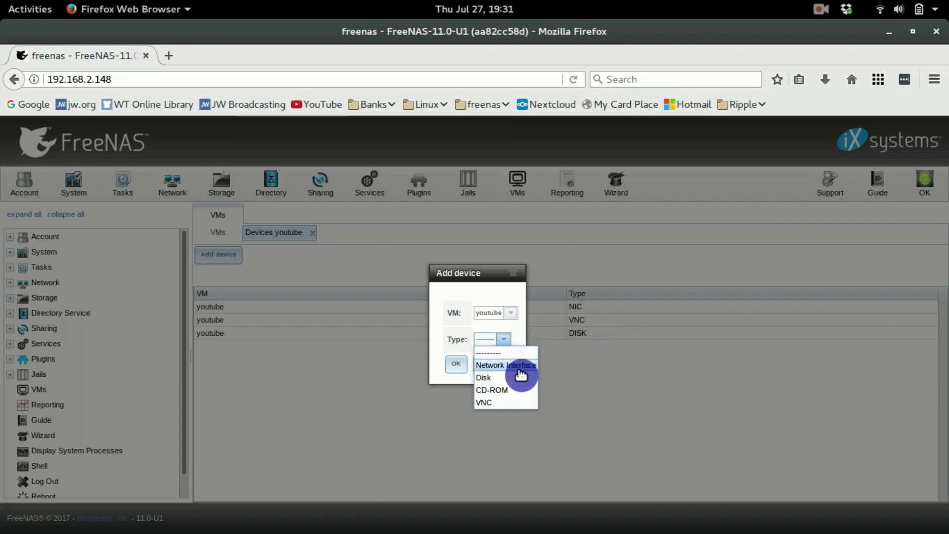
left_click(501, 390)
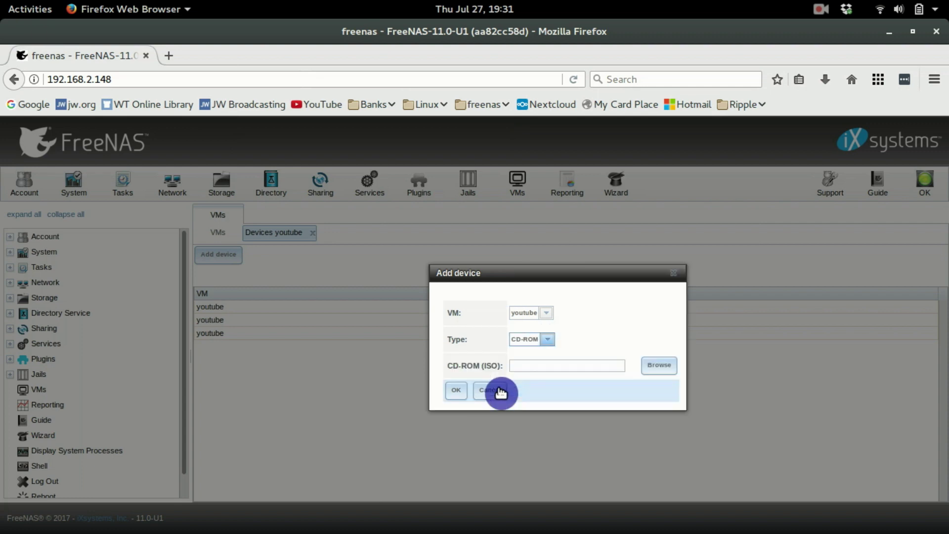
Step: Use /mnt/main-pool/computers/ISO's/ubuntu-16.04.2-desktop-amd64.iso as the CD-ROM image and save the device
left_click(662, 366)
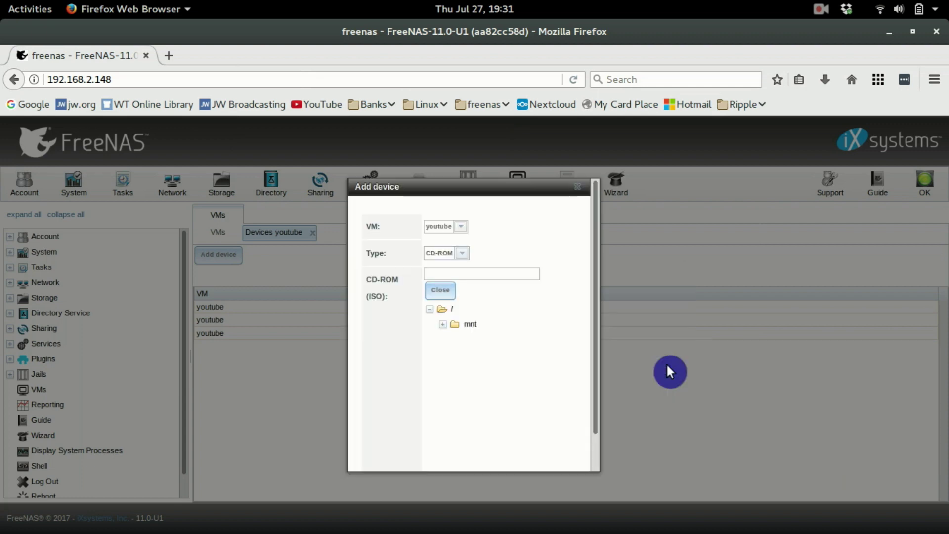
left_click(443, 324)
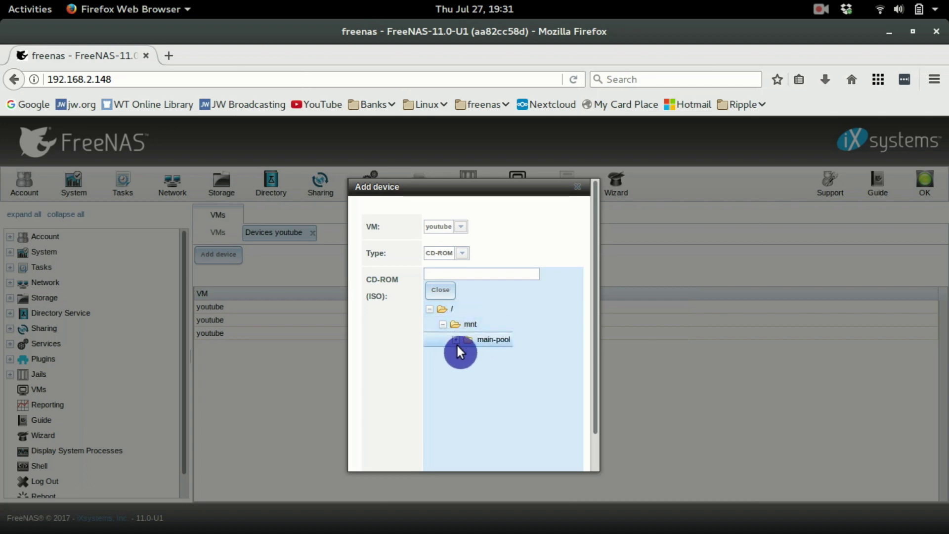
left_click(457, 339)
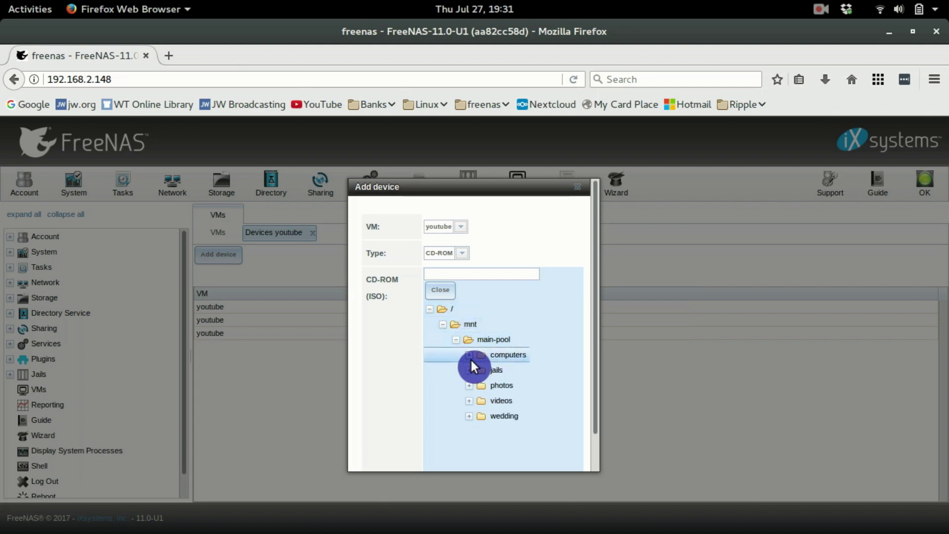
left_click(469, 353)
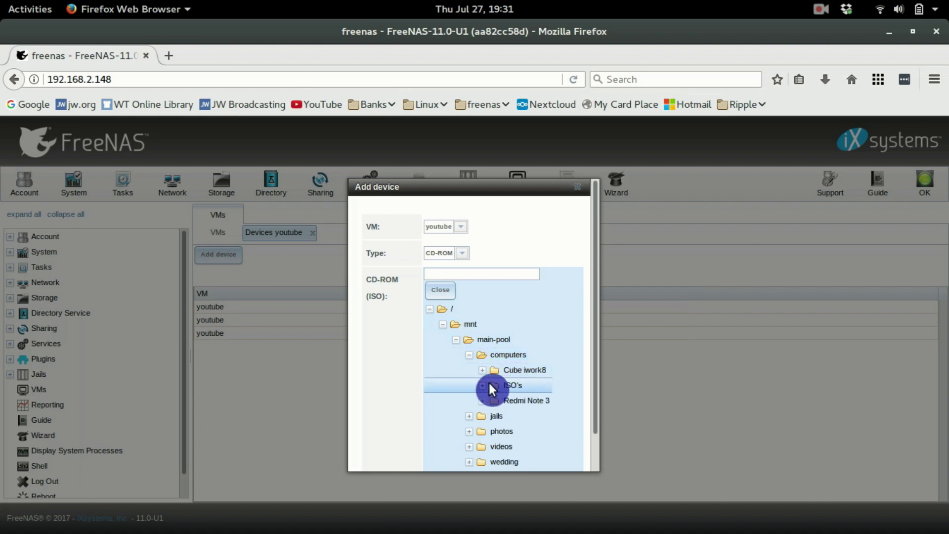
left_click(482, 381)
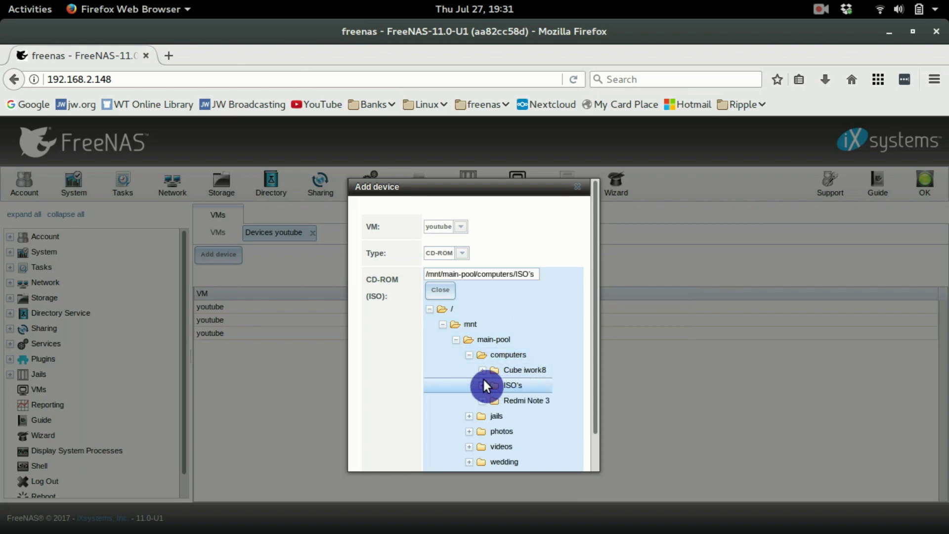
left_click(482, 385)
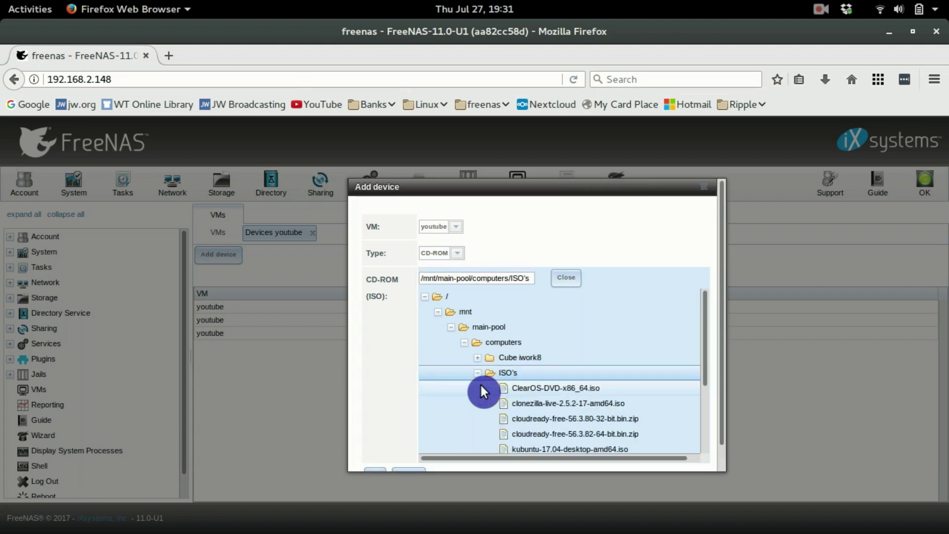
scroll(613, 388, "down", 3)
scroll(613, 388, "down", 3)
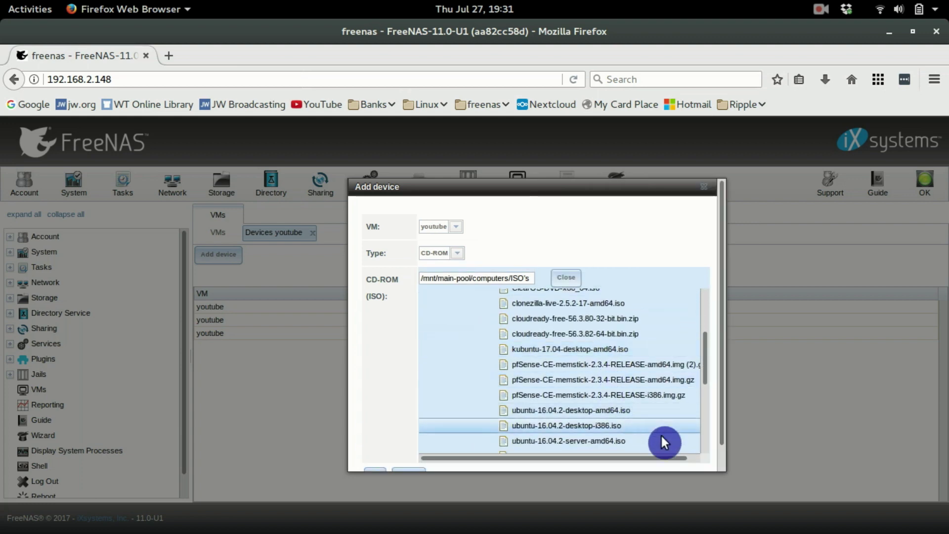
scroll(661, 435, "down", 1)
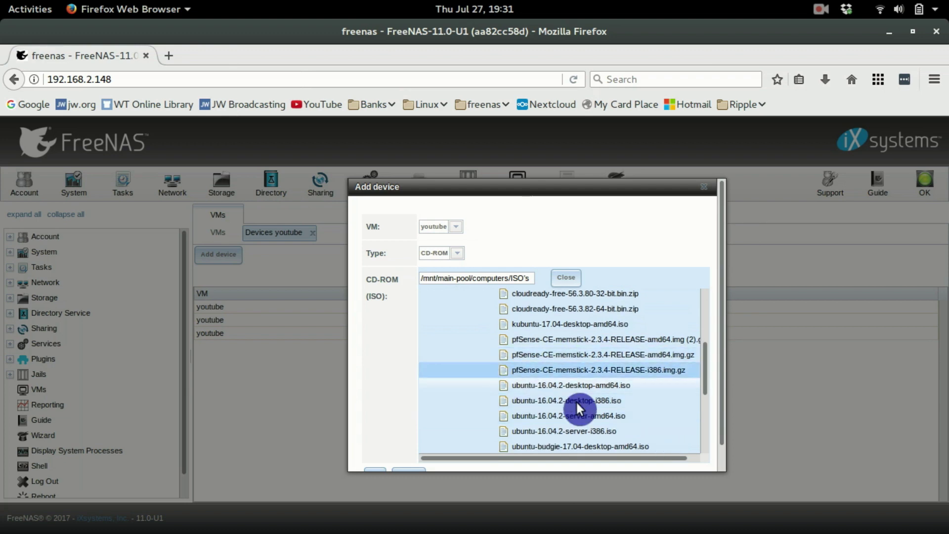
left_click(547, 387)
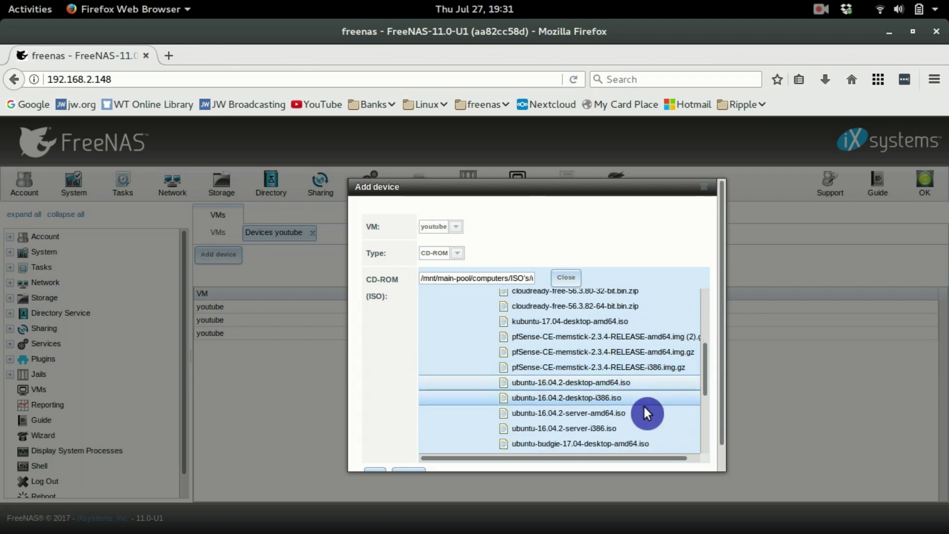
scroll(643, 413, "down", 1)
scroll(377, 415, "down", 1)
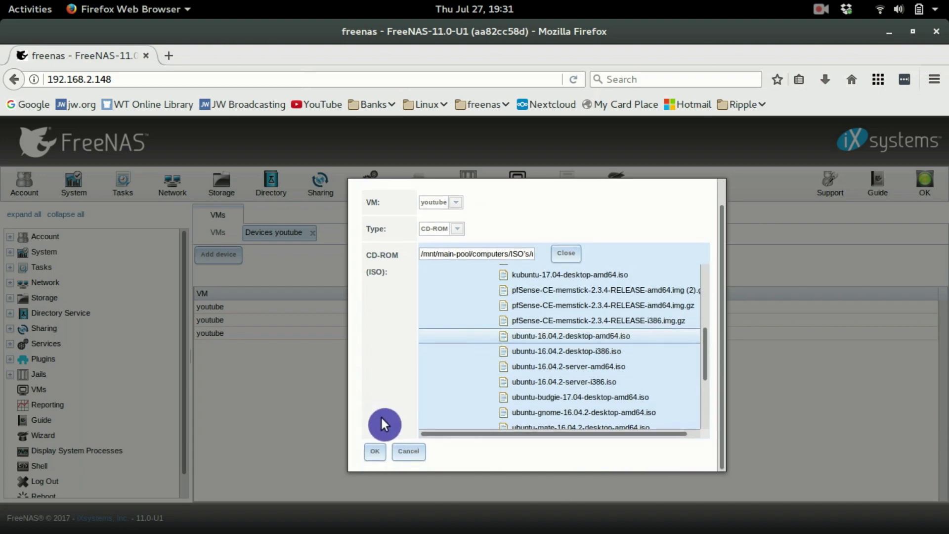
left_click(375, 451)
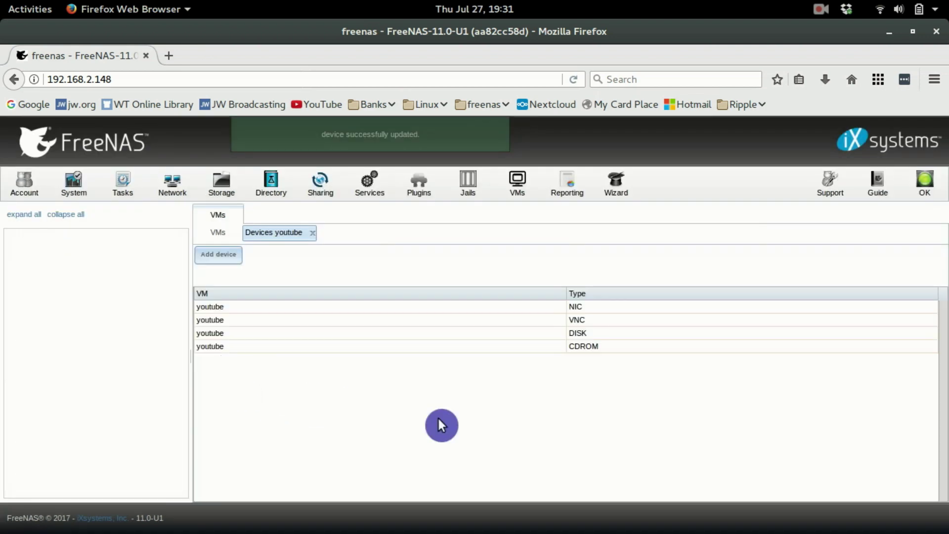
Step: Close the Devices list and search the desktop applications for VNC Viewer
left_click(311, 232)
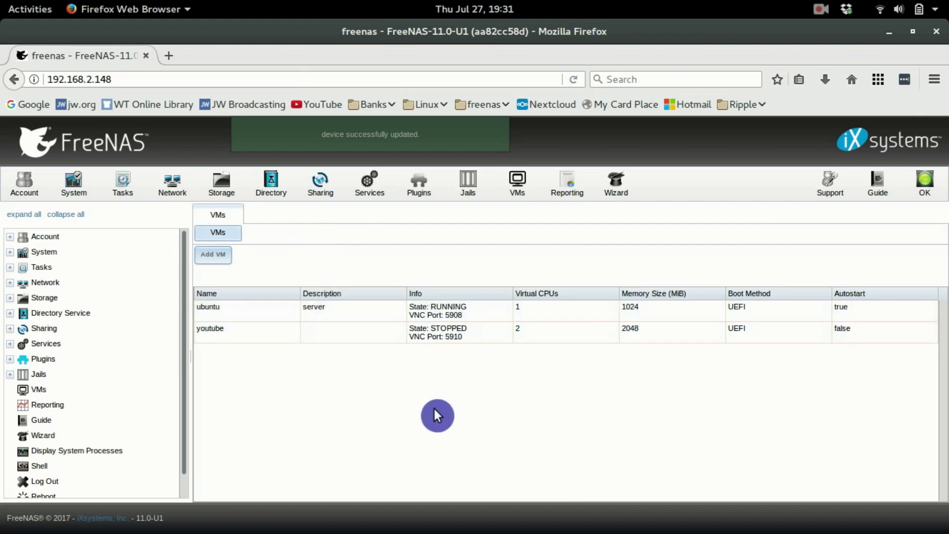
key("super")
type("v")
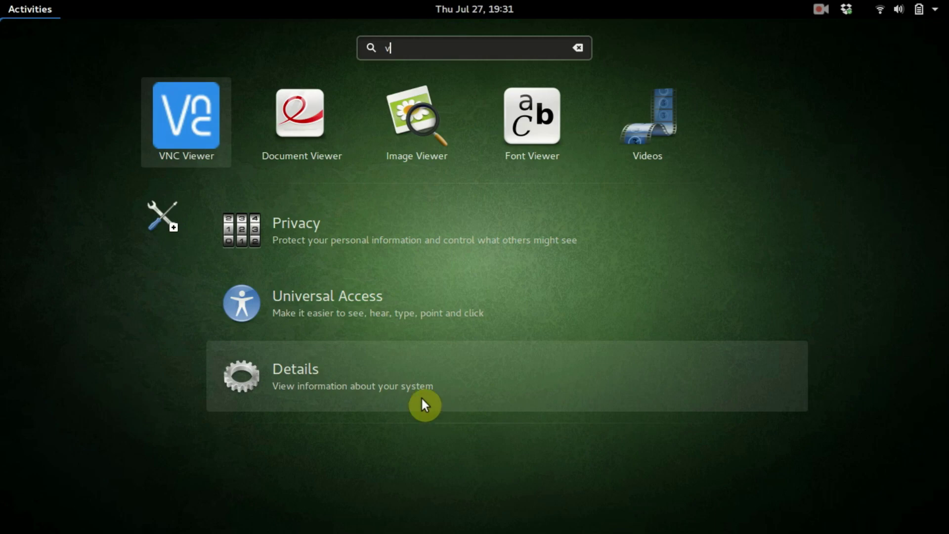
Step: Launch VNC Viewer and clear the half-typed server address
left_click(193, 129)
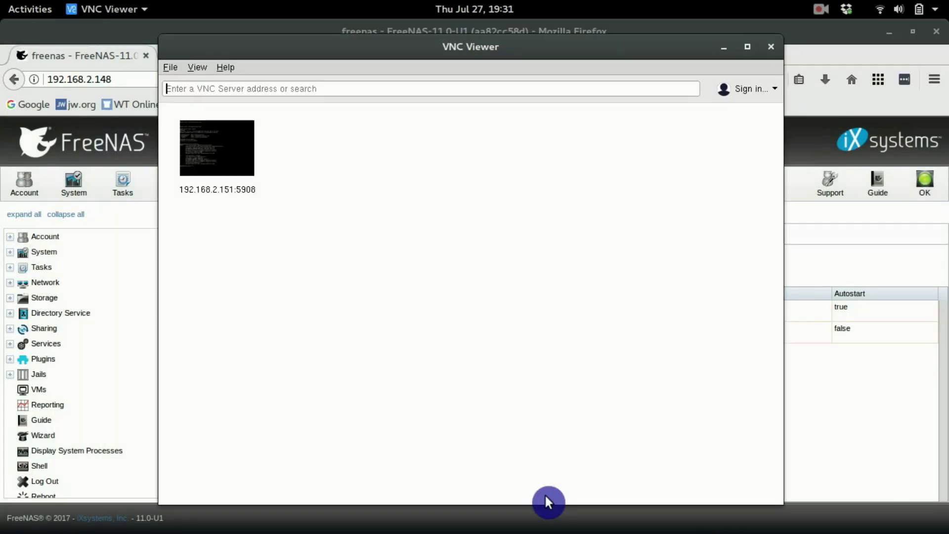
left_click(810, 429)
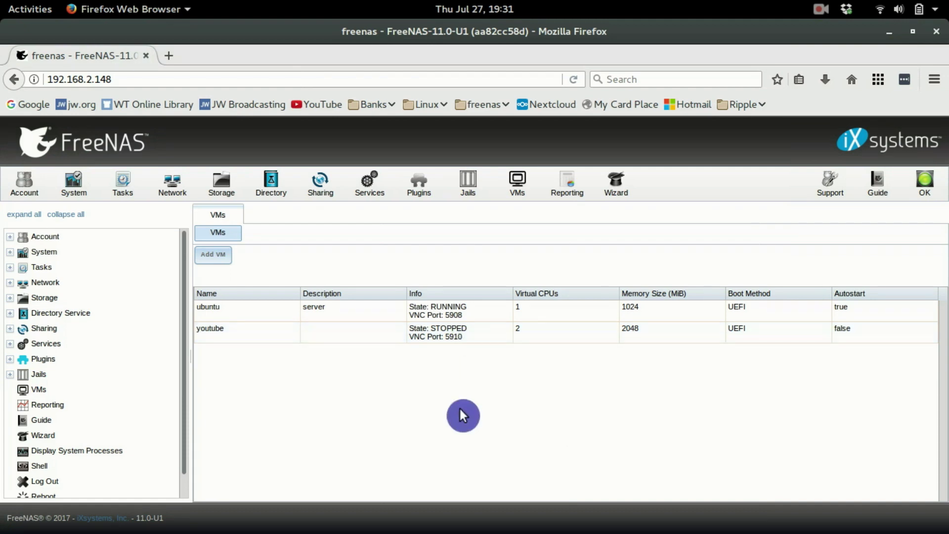
key("alt+Tab")
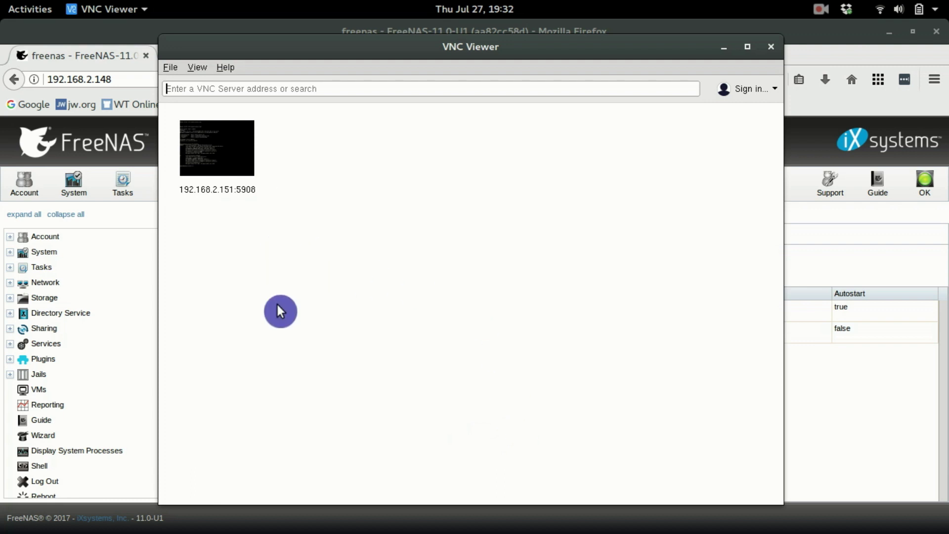
type("192")
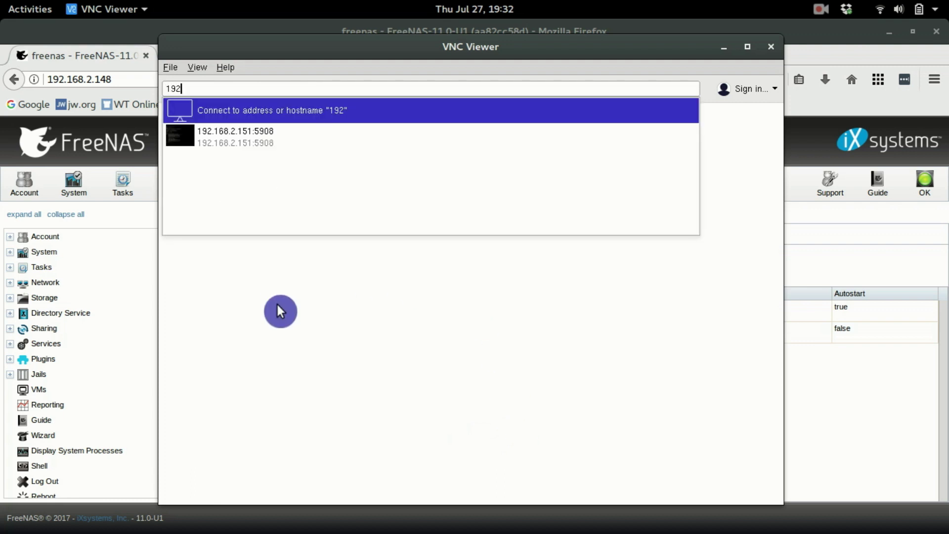
key("BackSpace")
key("BackSpace")
key("BackSpace")
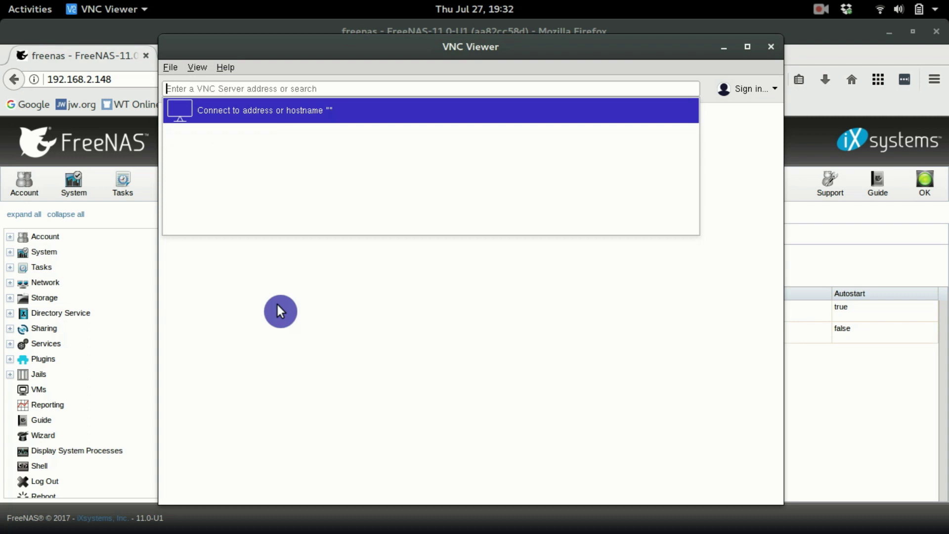
left_click(281, 311)
Step: Delete the saved 192.168.2.151:5908 connection and begin entering 192.168.2.148: as the address
right_click(228, 171)
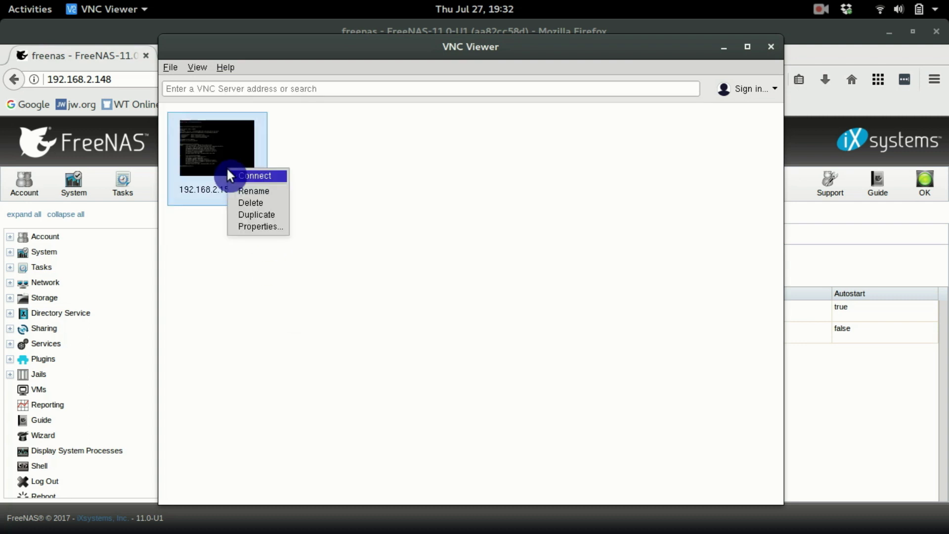
left_click(256, 202)
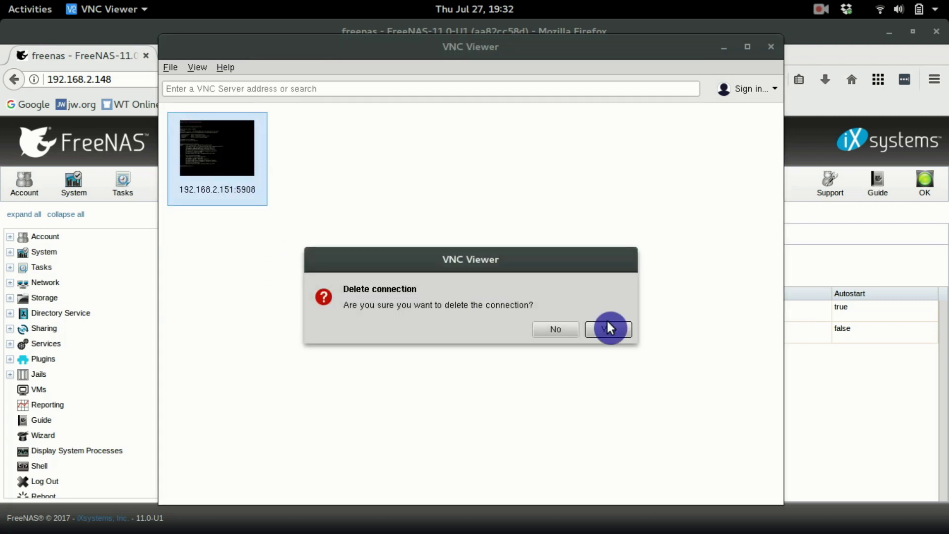
left_click(599, 333)
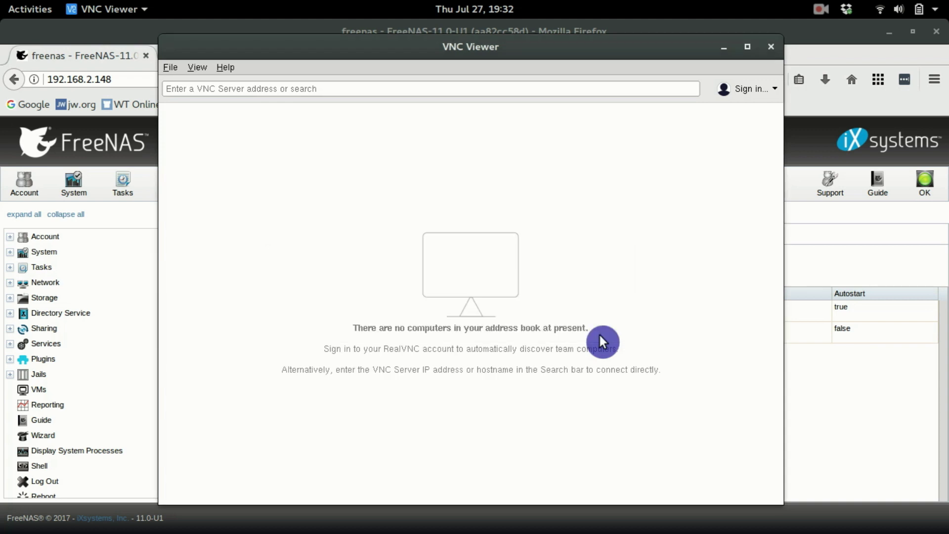
left_click(209, 90)
type("192.168")
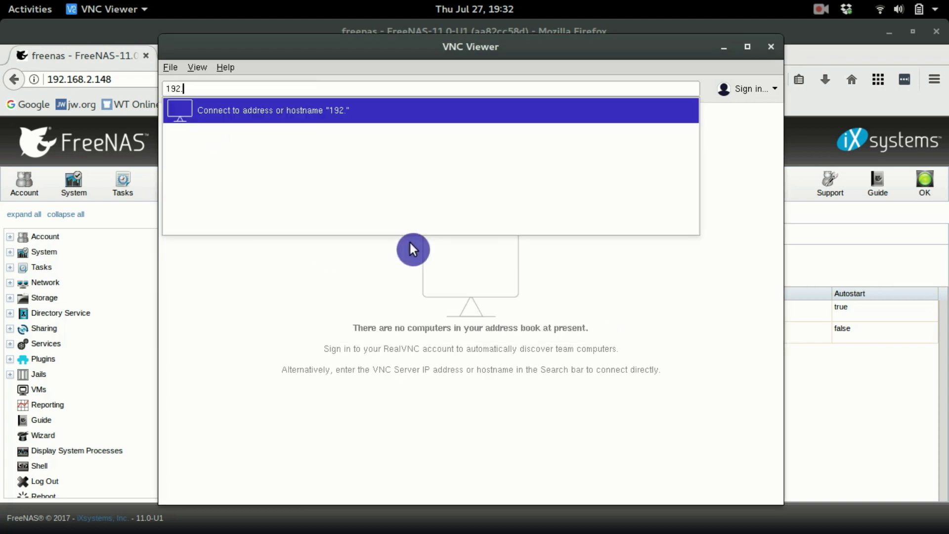
type(".2.148:")
key("alt+Tab")
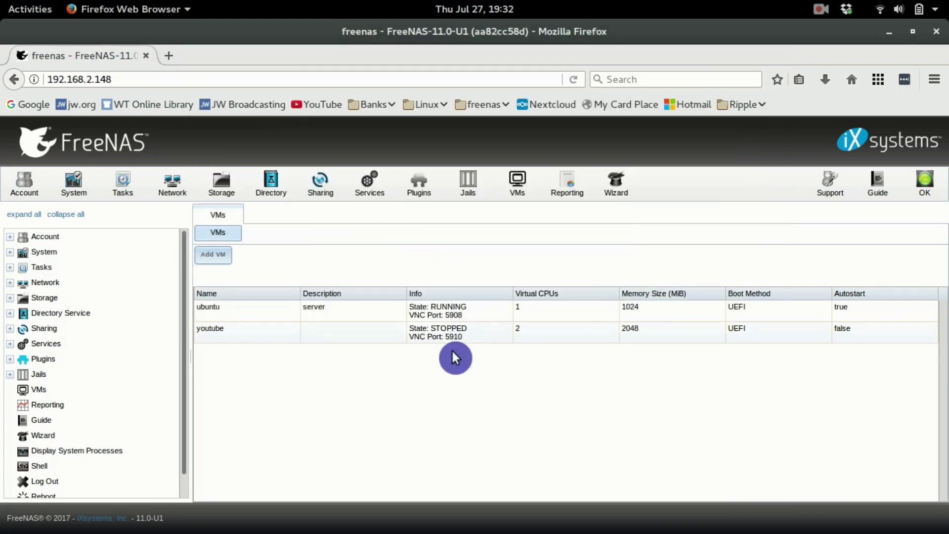
Step: Complete the VNC Viewer address as 192.168.2.148:5910
key("alt+Tab")
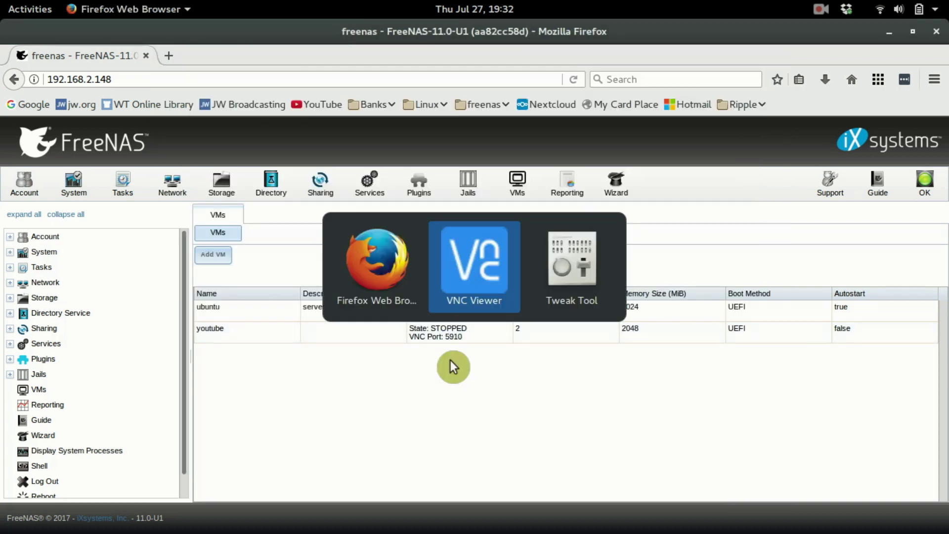
left_click(248, 90)
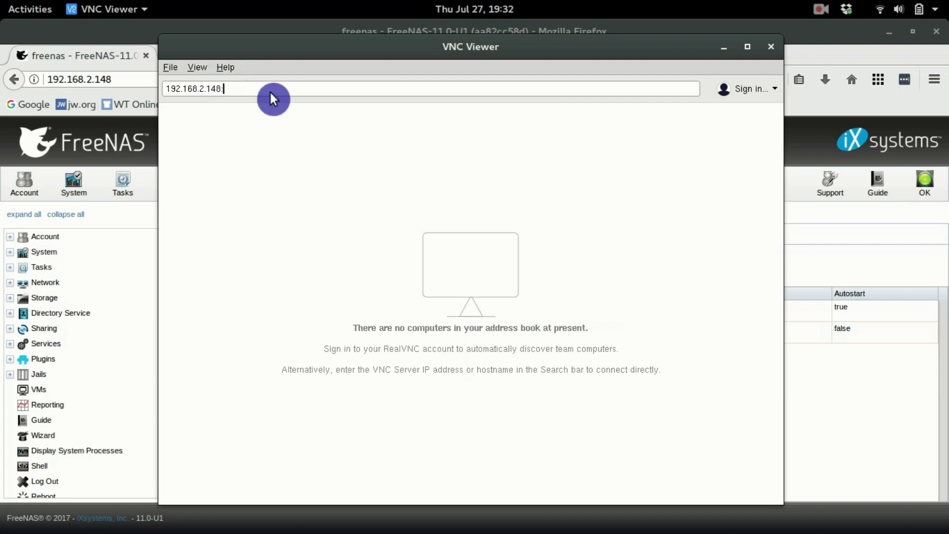
type("591")
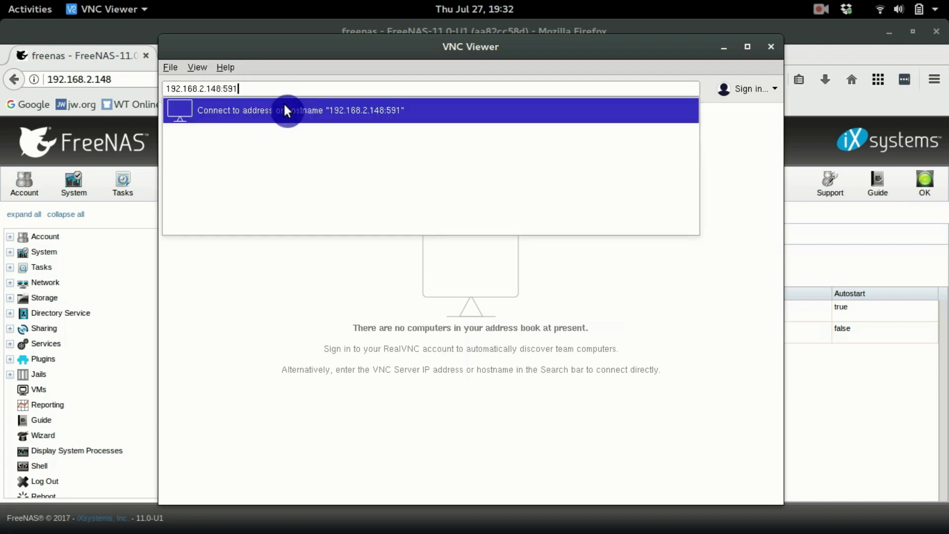
type("0")
Step: Start the youtube VM in FreeNAS and confirm with Yes
key("alt+Tab")
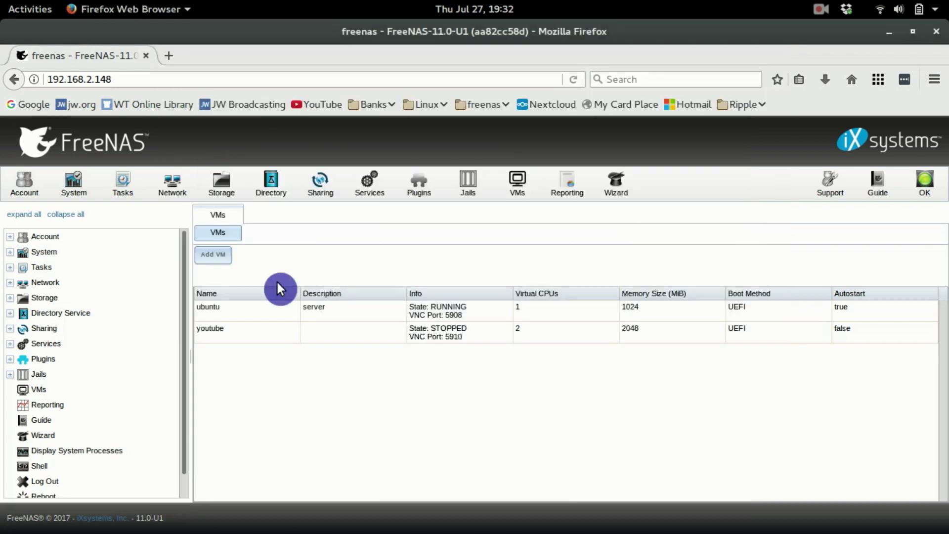
left_click(450, 330)
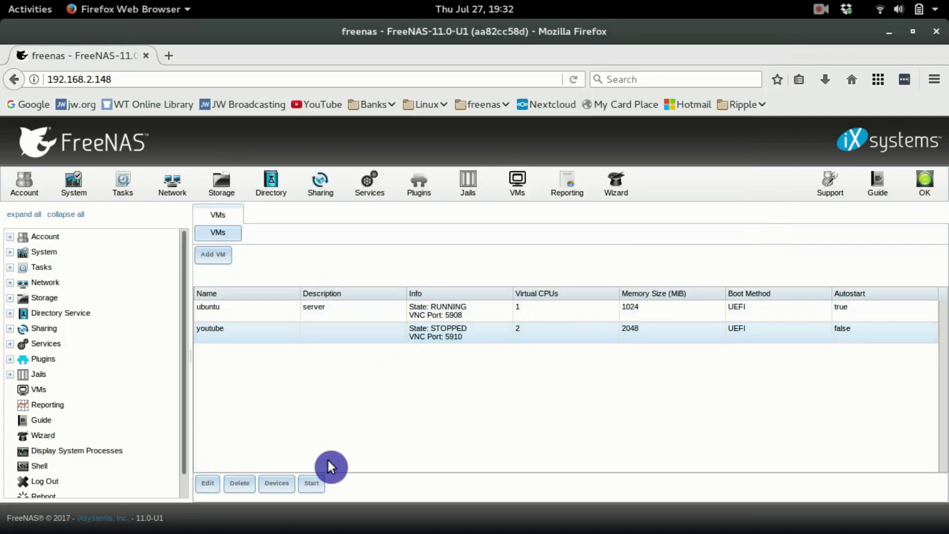
left_click(312, 483)
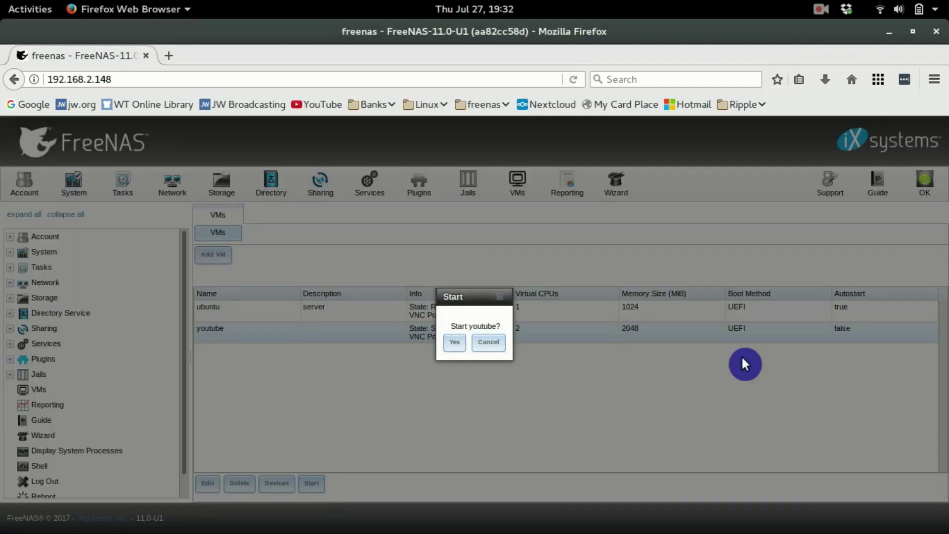
left_click(454, 343)
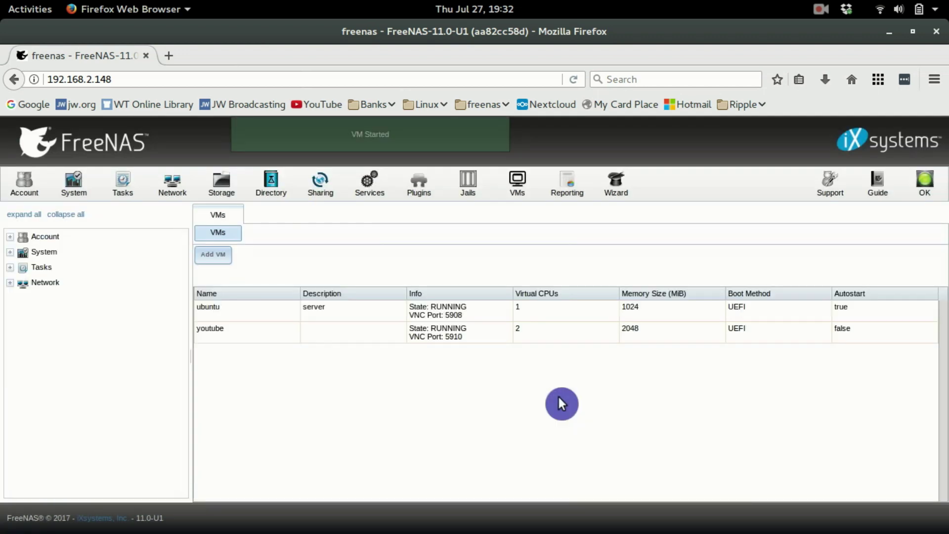
key("alt+Tab")
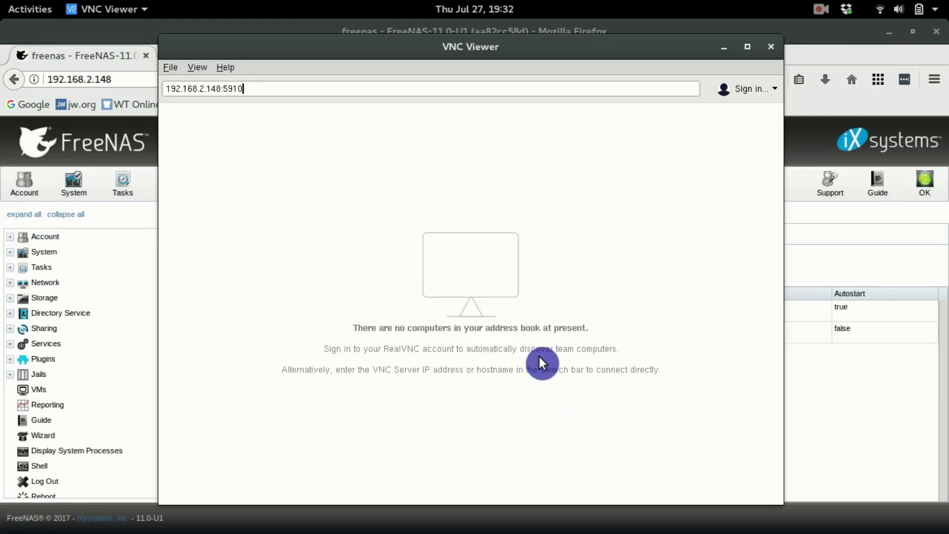
Step: Connect to 192.168.2.148:5910 with 'Don't warn me again' ticked, then close the dropped session
key("Return")
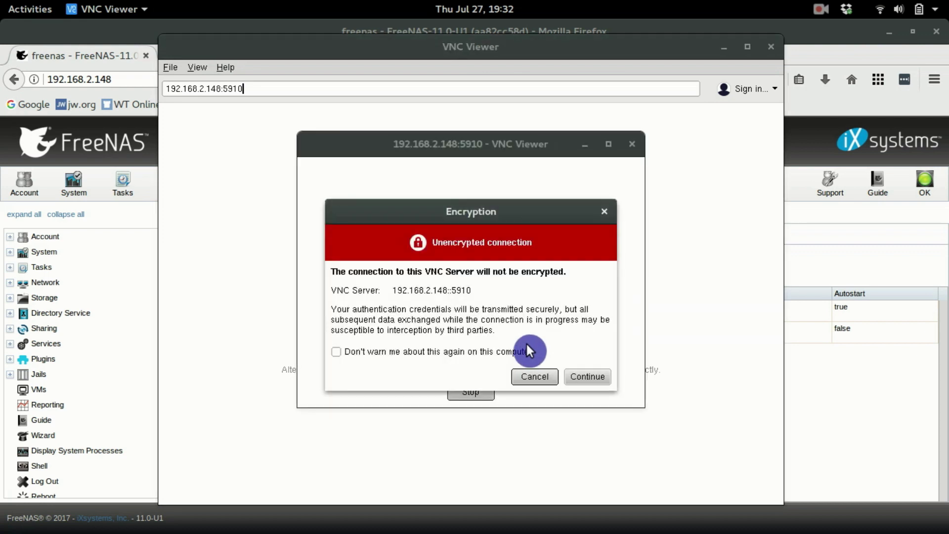
left_click(477, 355)
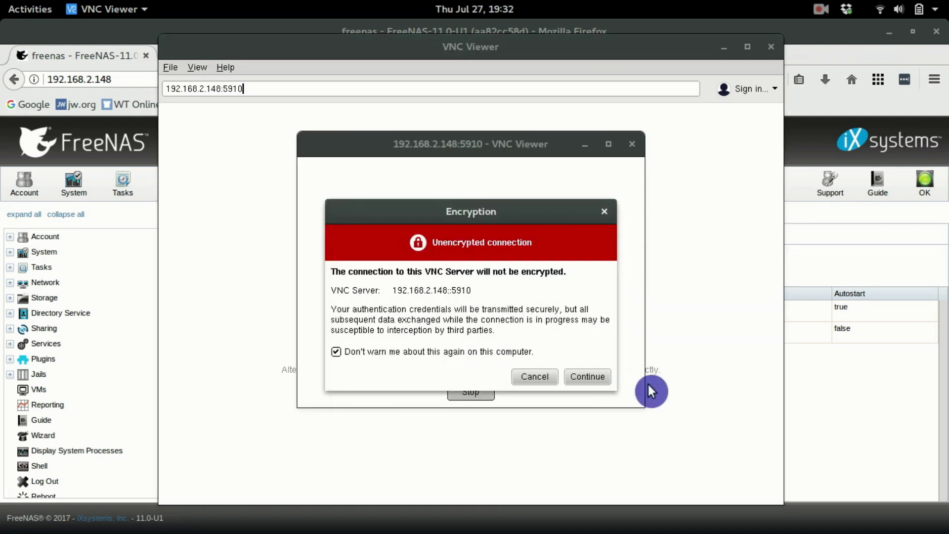
left_click(591, 376)
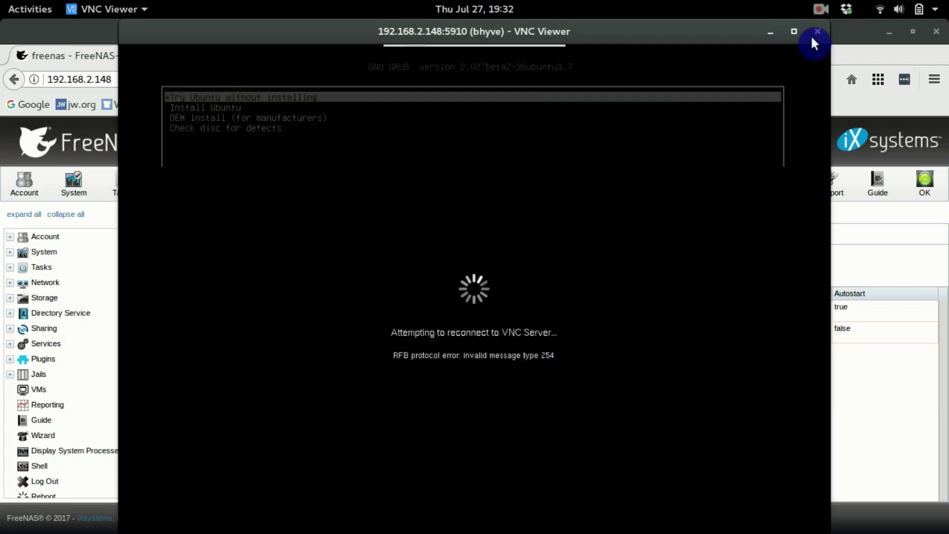
left_click(817, 32)
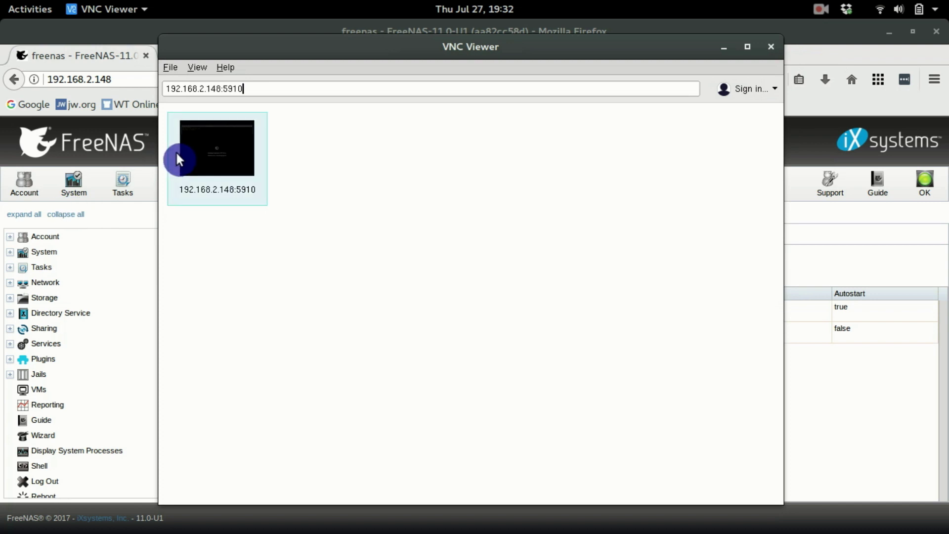
Step: In the 192.168.2.148:5910 entry's Properties Options, set Picture quality to Medium and save
right_click(221, 153)
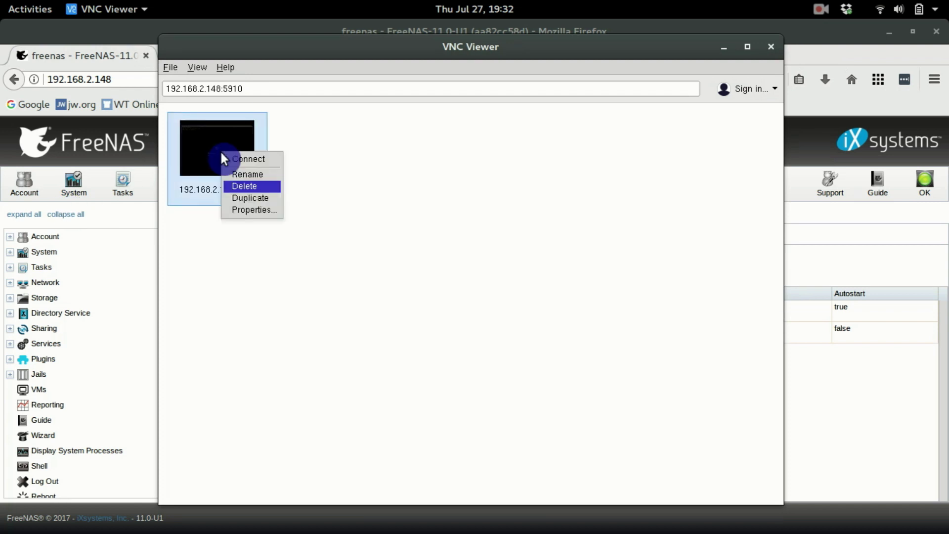
left_click(236, 208)
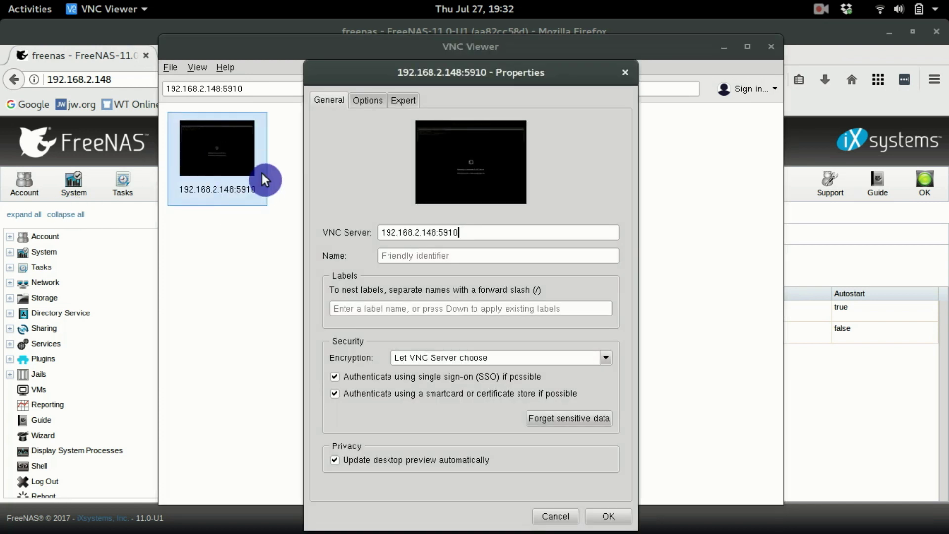
left_click(367, 95)
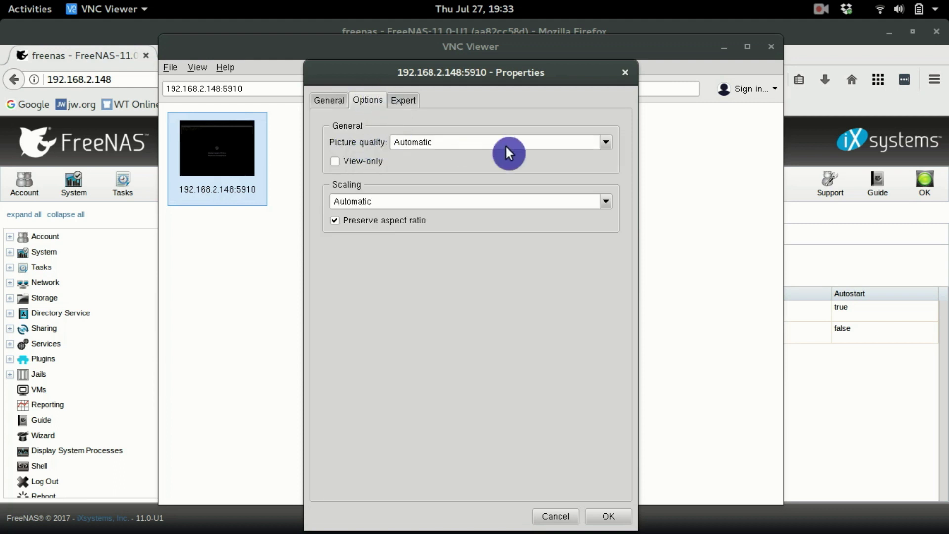
left_click(608, 142)
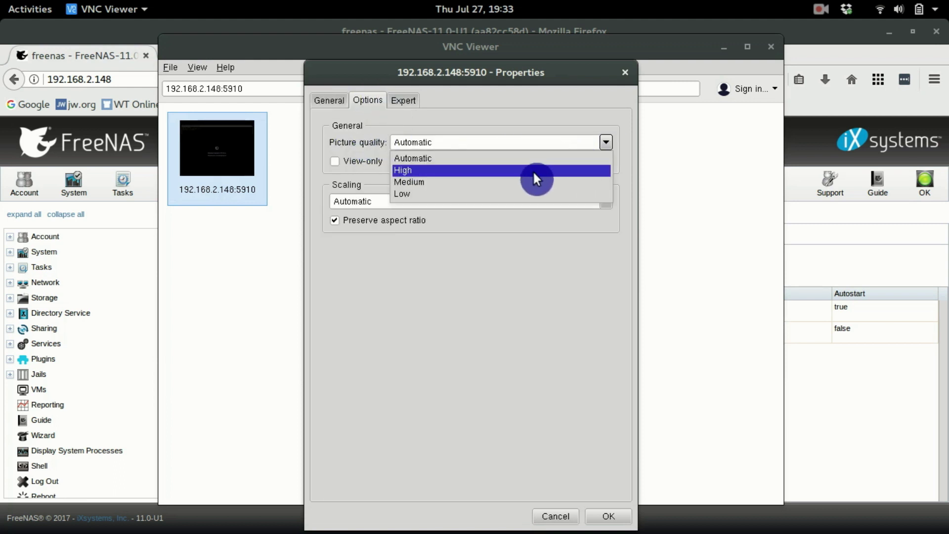
left_click(522, 182)
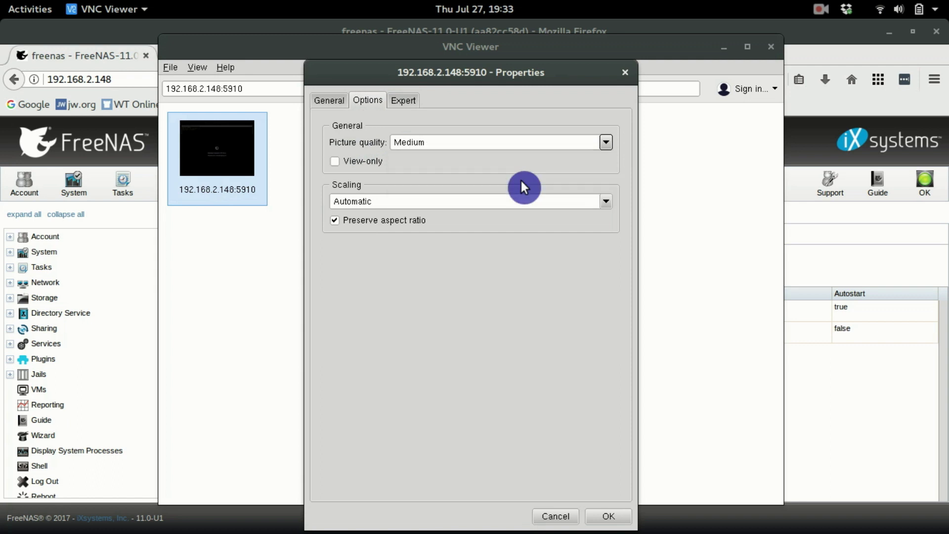
left_click(605, 517)
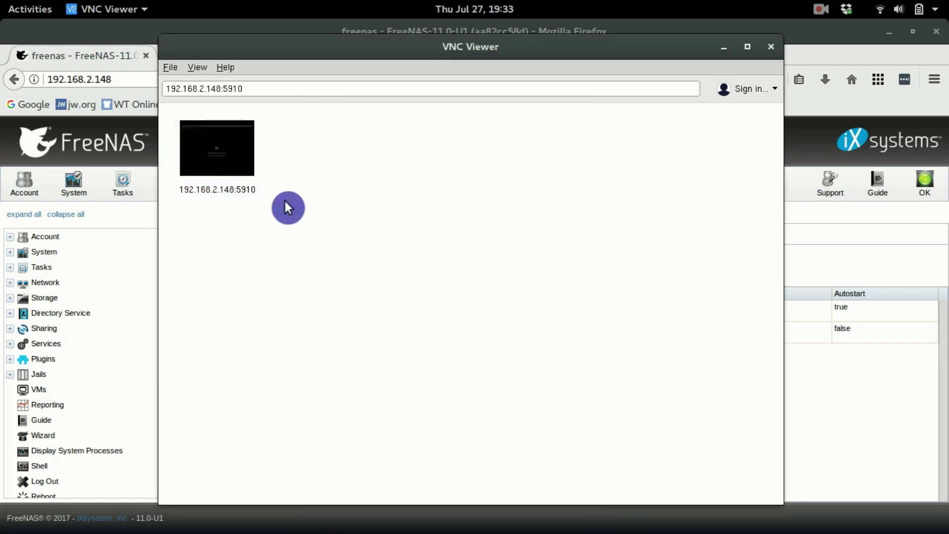
Step: Open the 192.168.2.148:5910 session, boot 'Try Ubuntu without installing', and restore the window
double_click(210, 153)
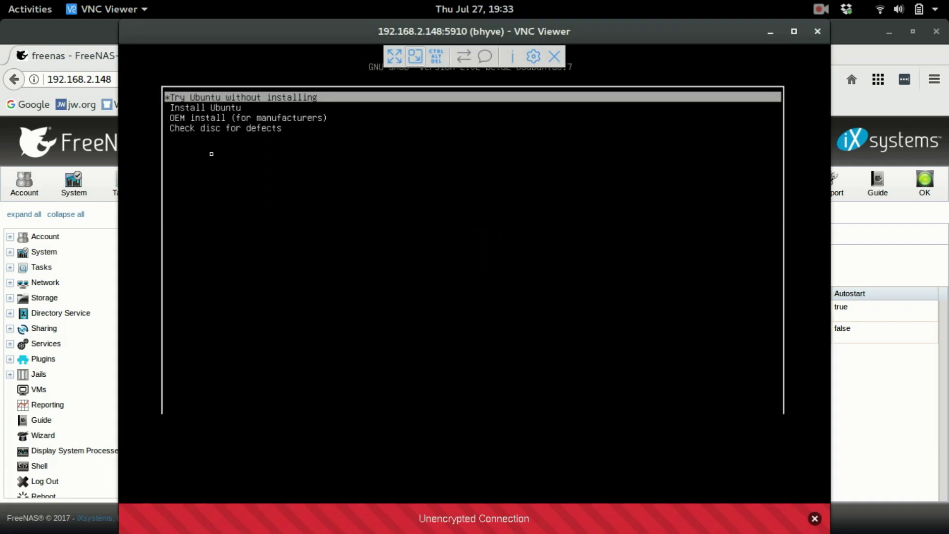
key("Return")
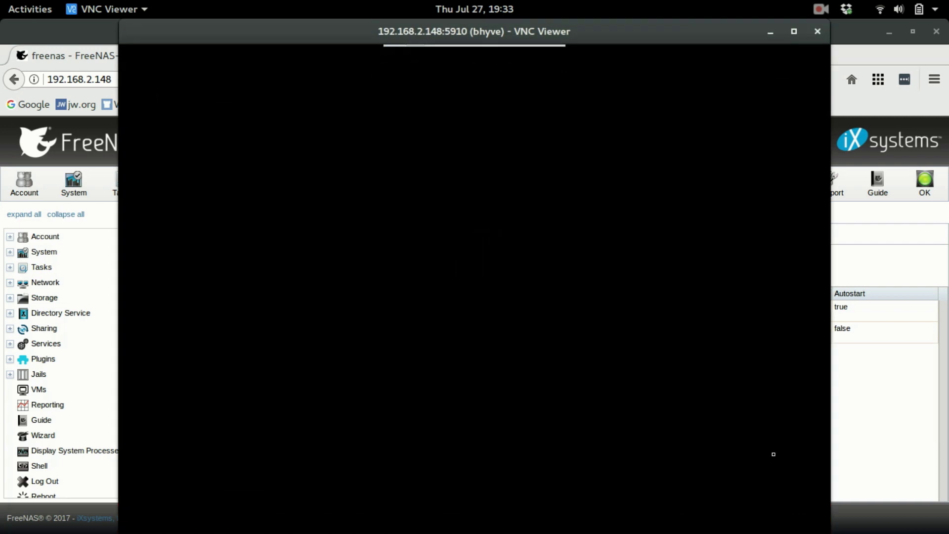
mouse_move(634, 29)
left_mouse_down()
mouse_move(629, 9)
mouse_move(624, 16)
left_mouse_up()
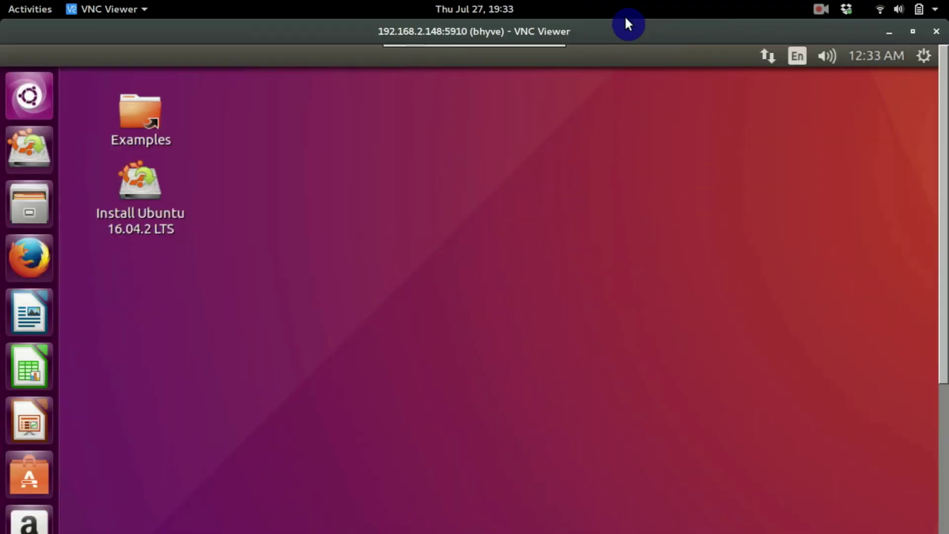
double_click(794, 32)
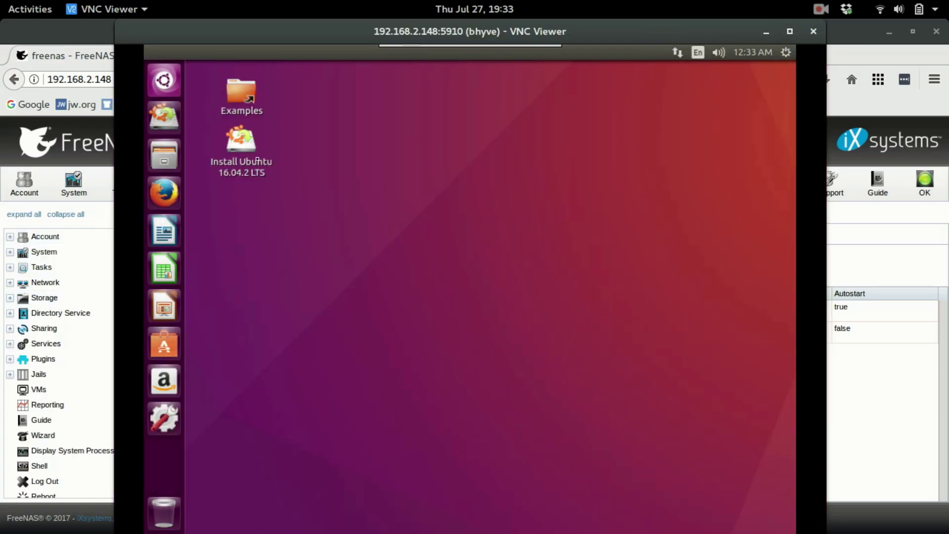
Step: Launch the Ubuntu 16.04.2 LTS installer in English and install with 'Erase disk and install Ubuntu'
left_click(238, 153)
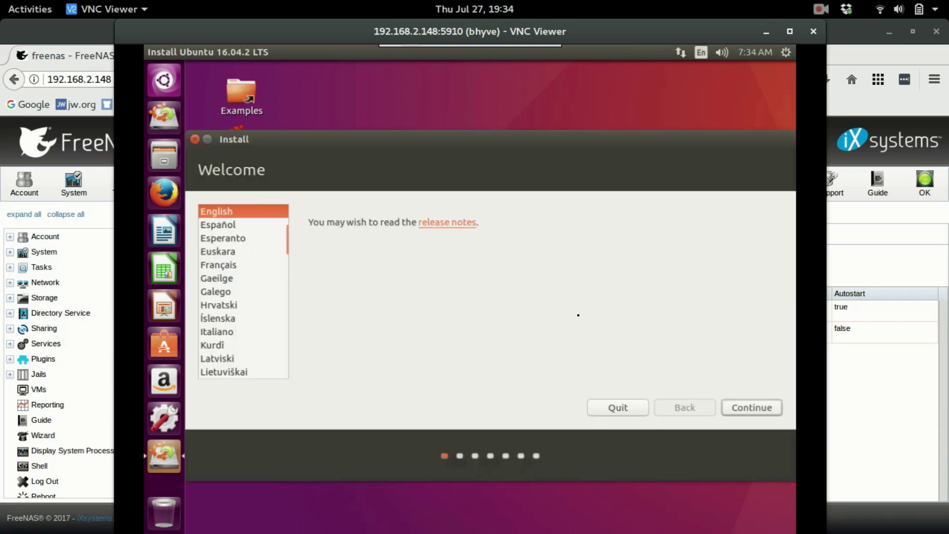
left_click(755, 409)
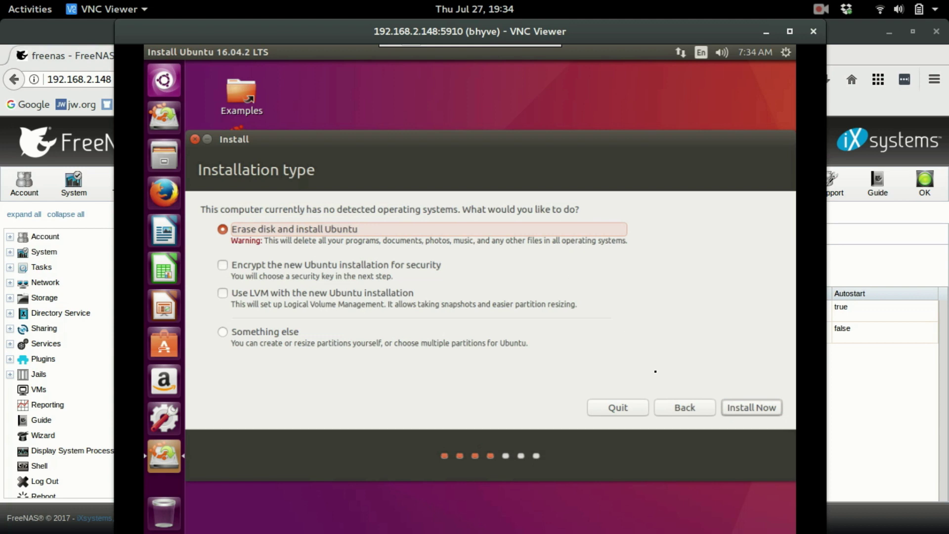
left_click(750, 410)
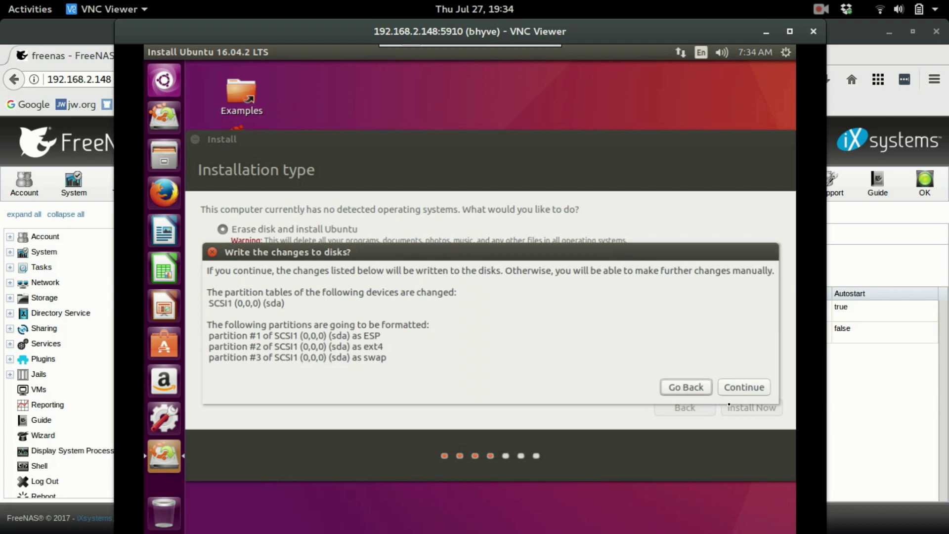
Step: Approve writing the sda partitions, then accept Auckland as location and the English (US) keyboard
left_click(727, 388)
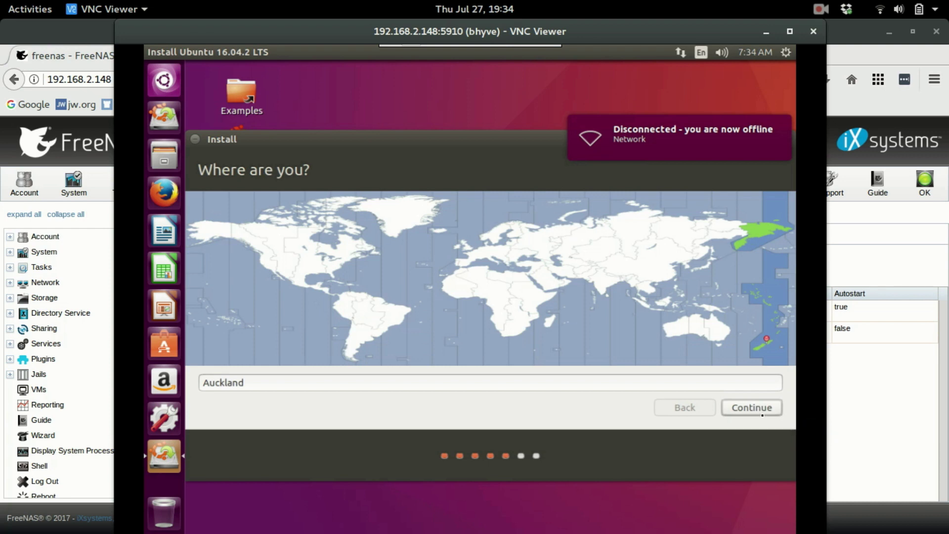
left_click(763, 414)
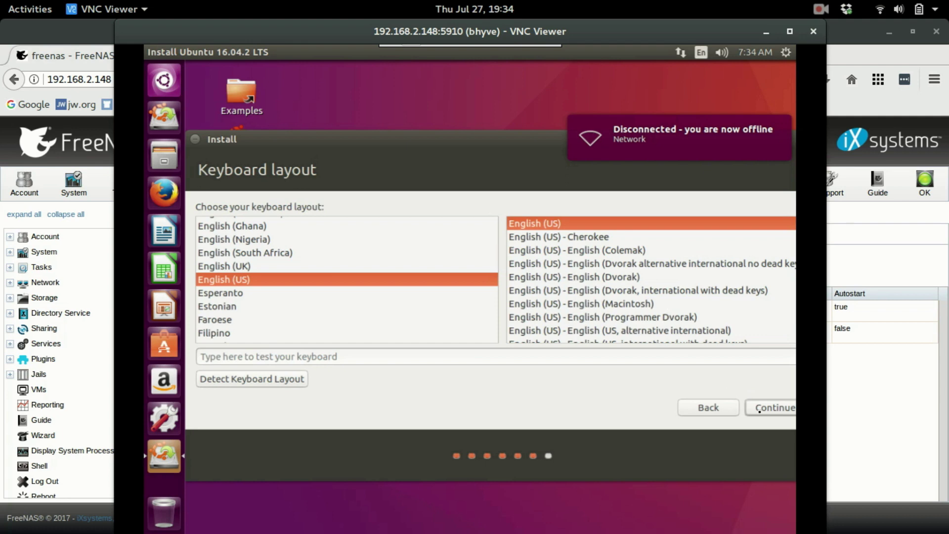
left_click(760, 412)
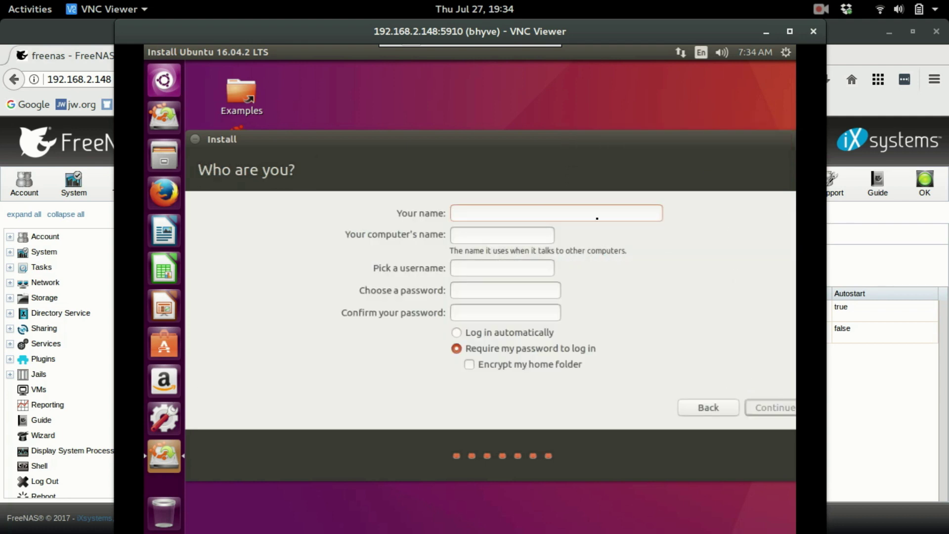
Step: Enter 'youtube' as the account name, set and confirm the account password, and continue installing
type("t")
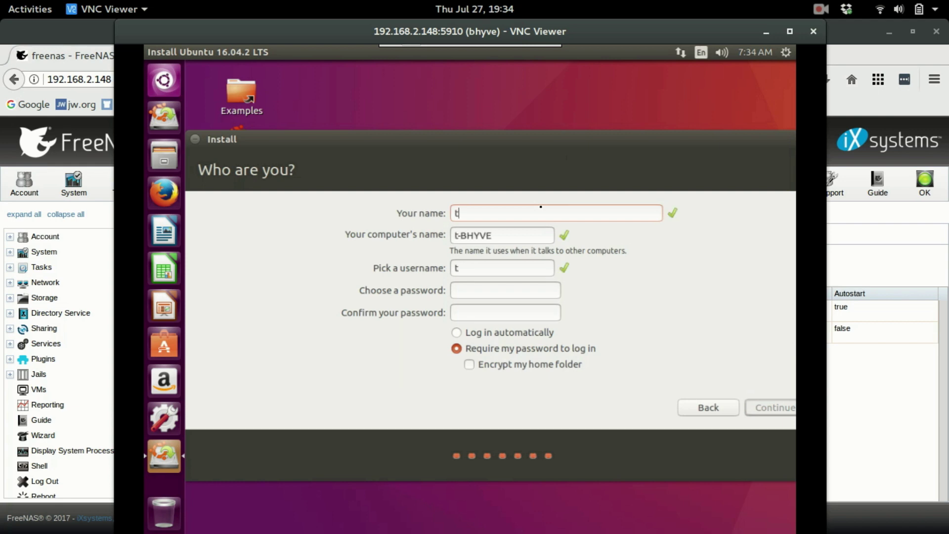
key("BackSpace")
type("you")
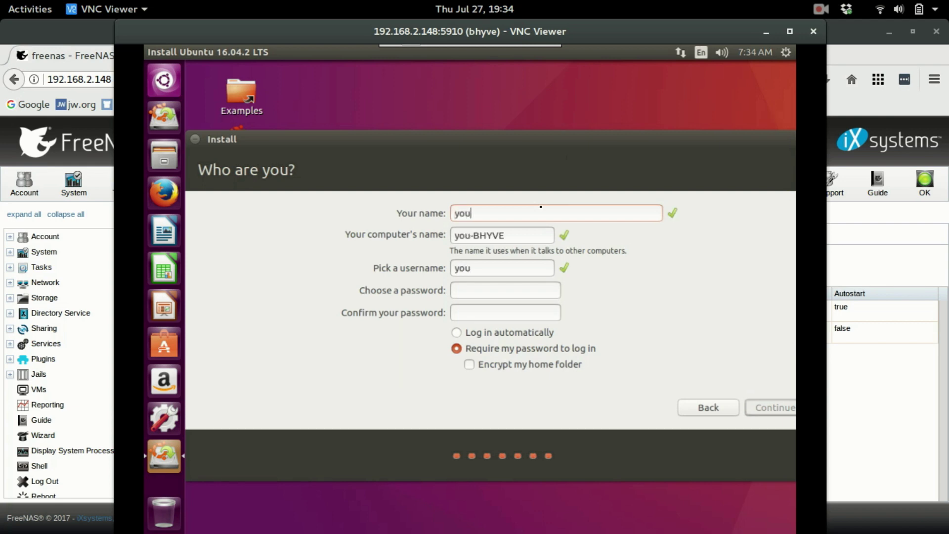
type("tube")
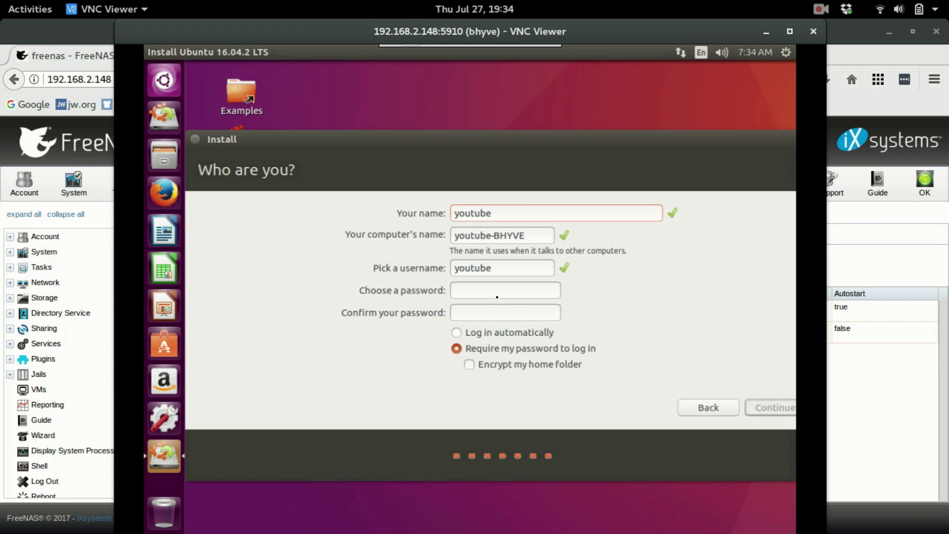
left_click(498, 288)
type("you")
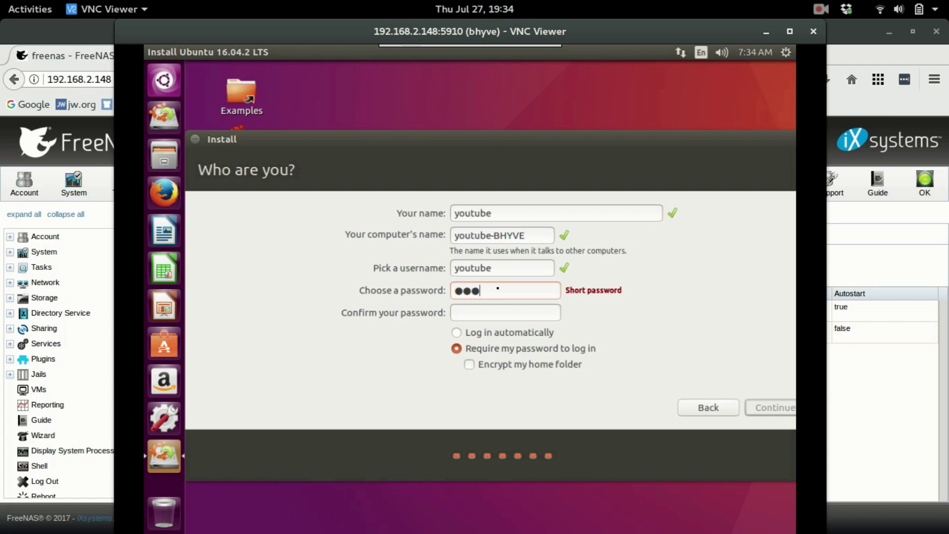
type("tube")
key("Tab")
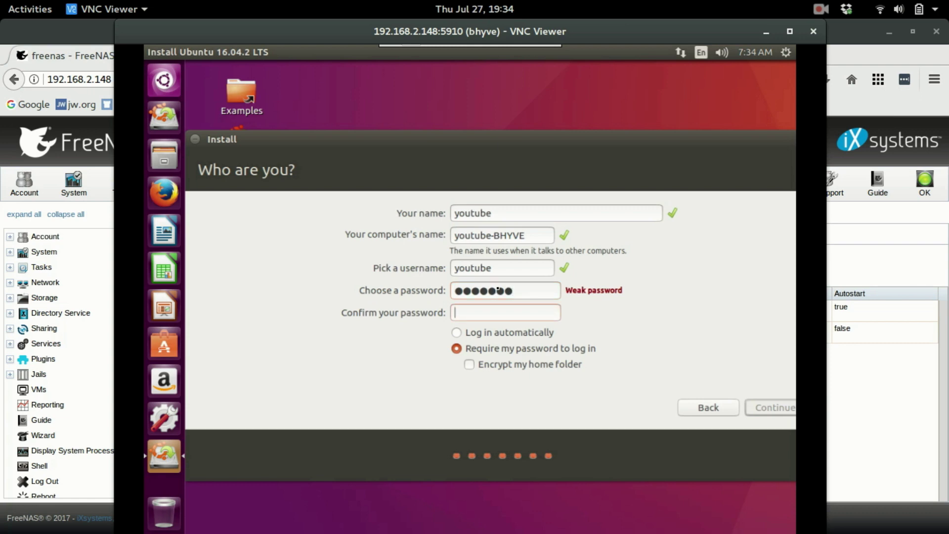
type("youtube")
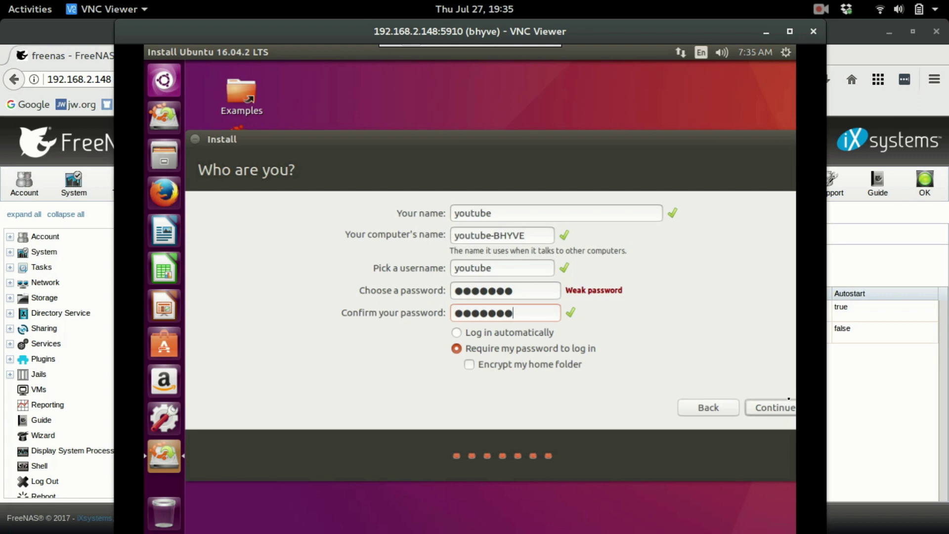
left_click(769, 414)
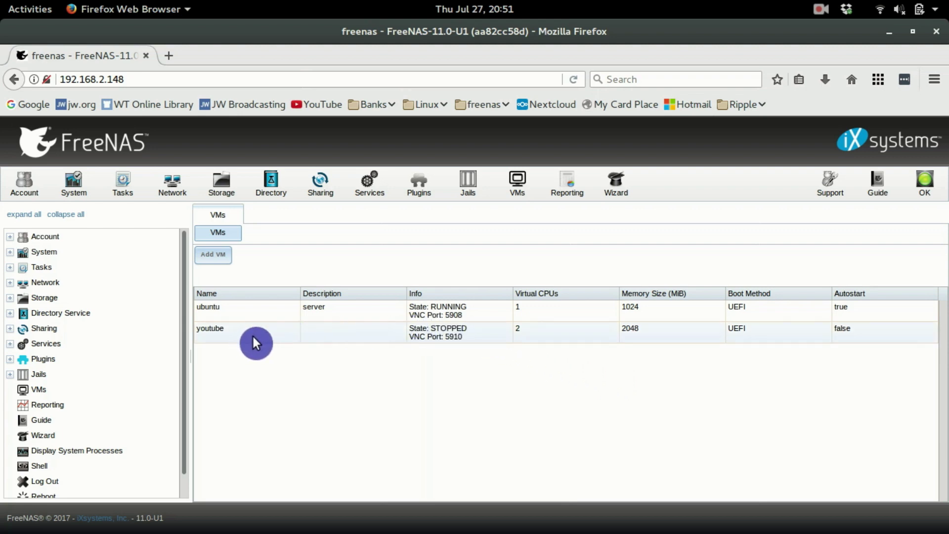
Step: Start the youtube VM in FreeNAS and open its 192.168.2.148:5910 console in VNC Viewer
mouse_move(554, 530)
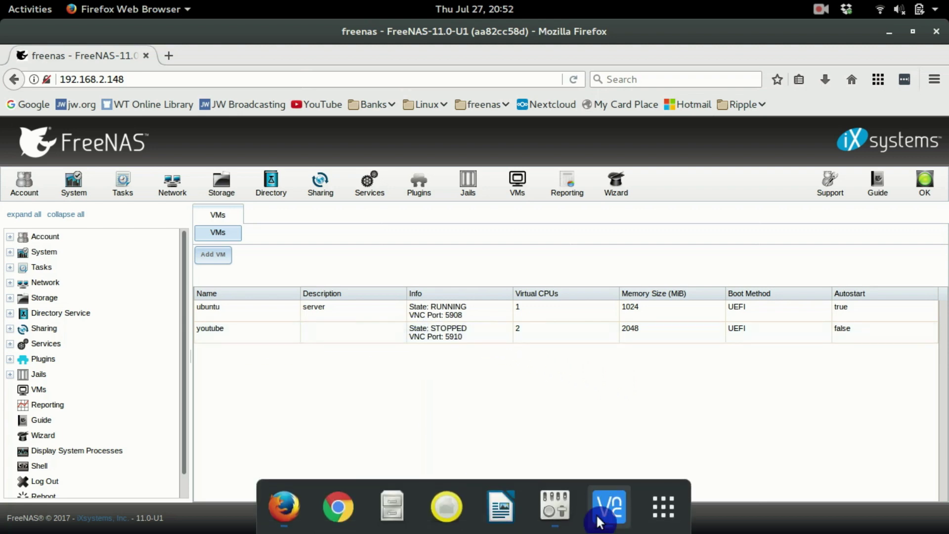
left_click(601, 514)
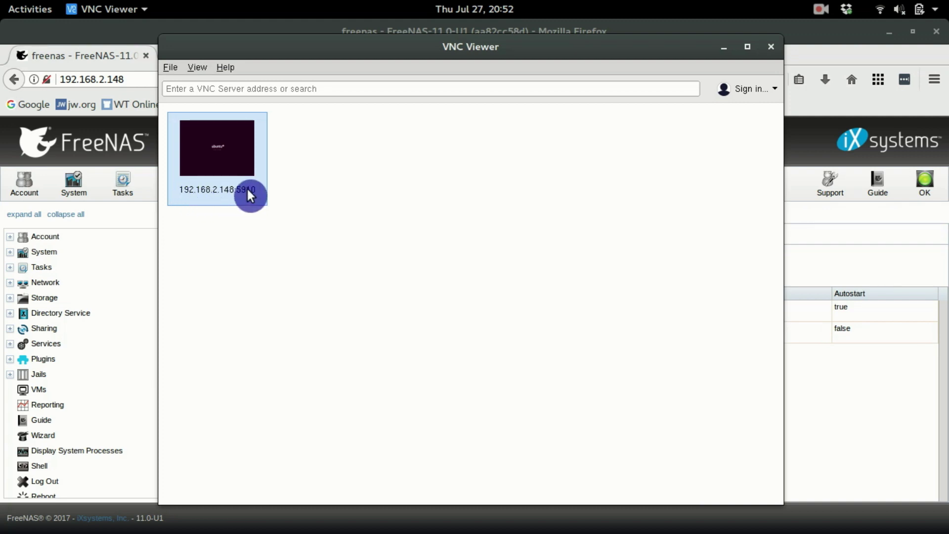
left_click(839, 416)
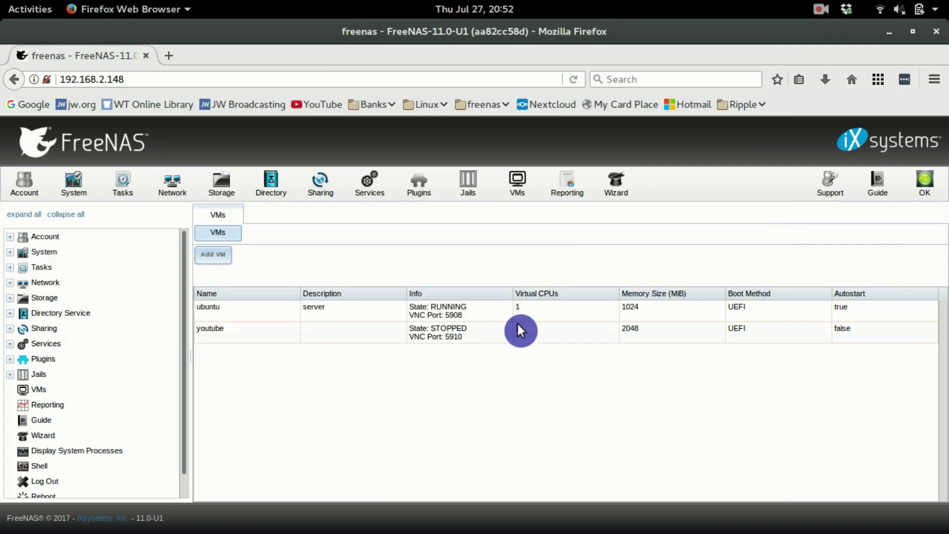
left_click(460, 329)
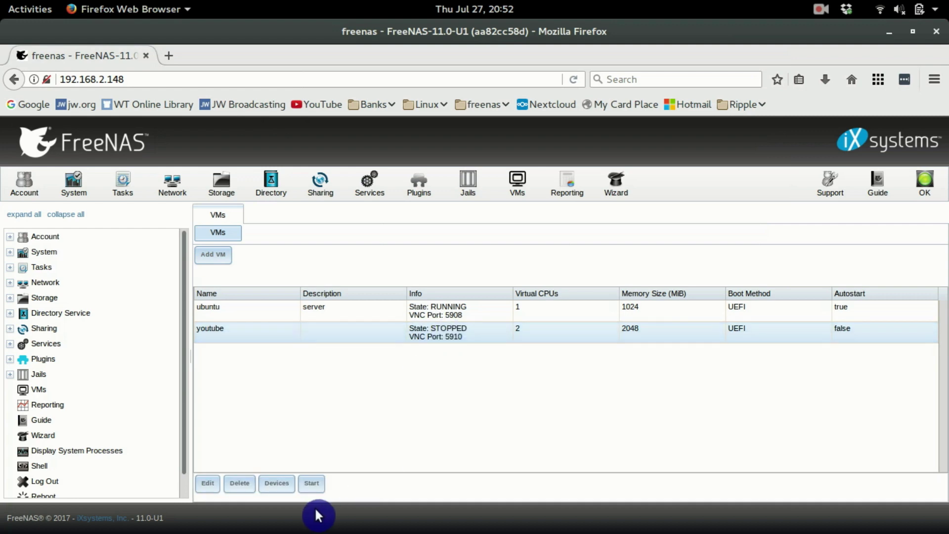
left_click(311, 484)
left_click(451, 346)
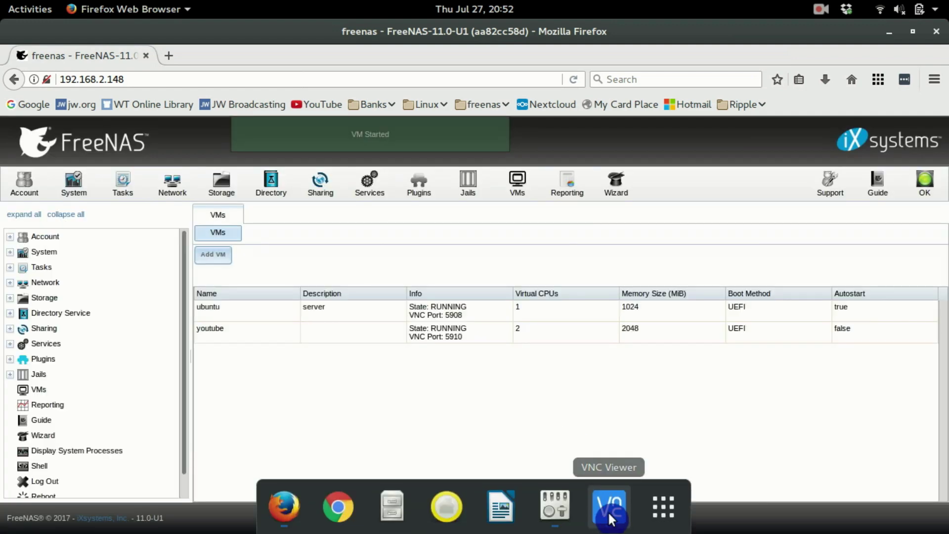
left_click(608, 508)
double_click(200, 137)
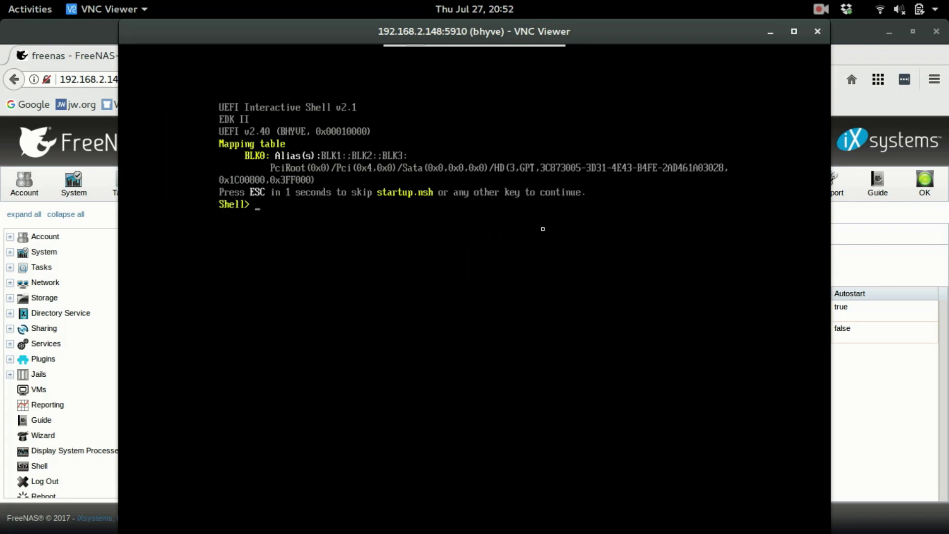
Step: Exit the UEFI Interactive Shell and open the Boot Maintenance Manager
key("Return")
key("Return")
key("Return")
key("Return")
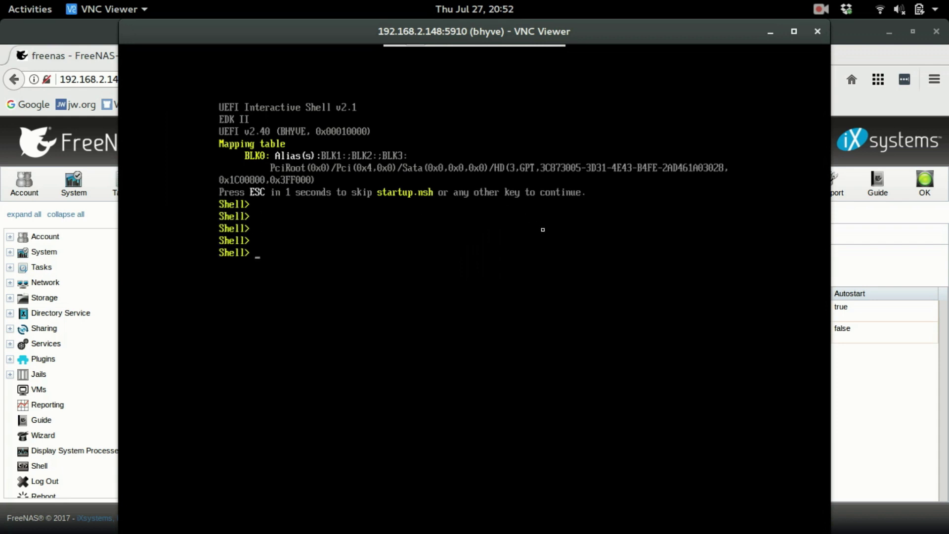
type("exit")
key("Return")
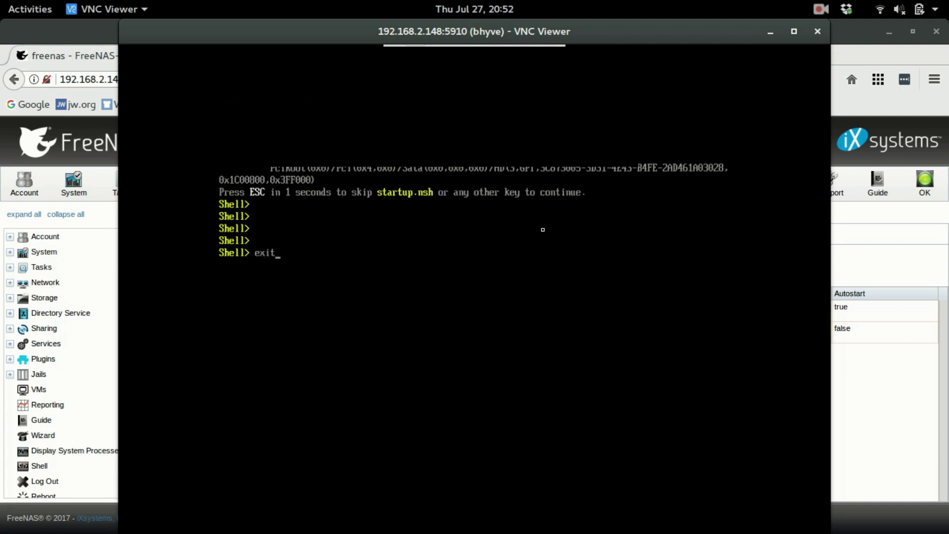
key("Down")
key("Down")
key("Down")
key("Down")
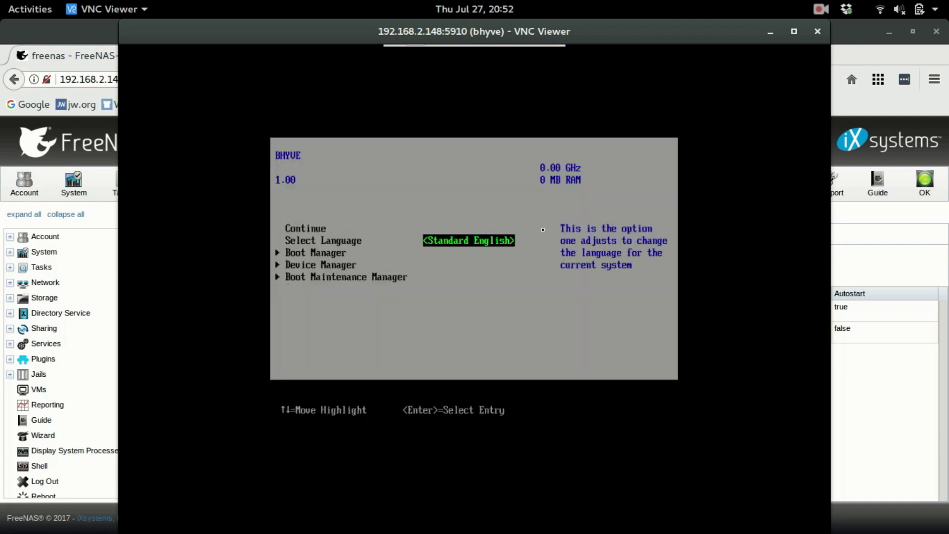
key("Up")
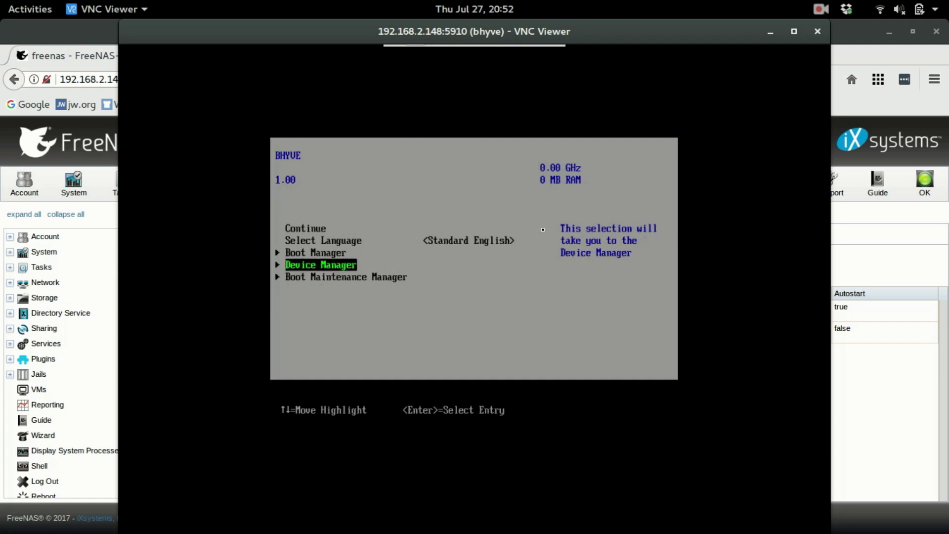
key("Down")
key("Return")
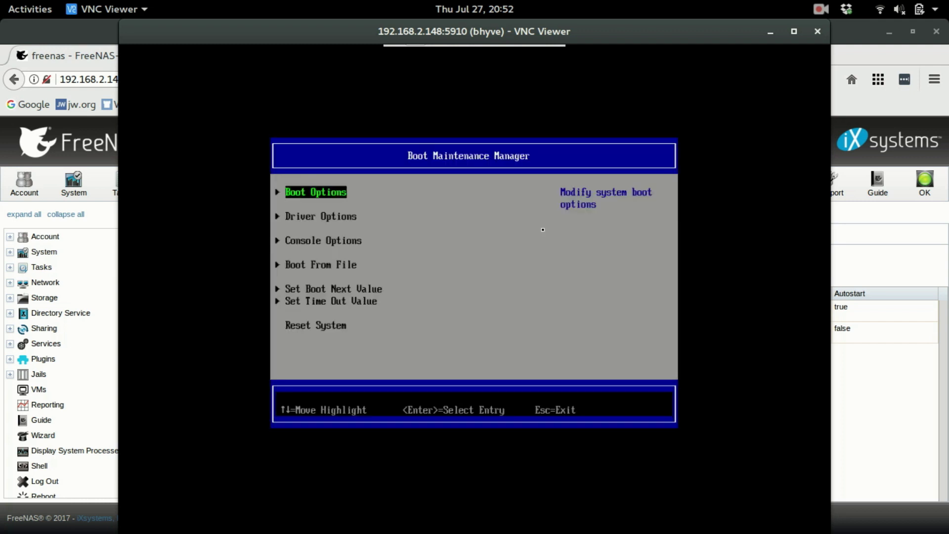
Step: Use Boot From File to boot EFI/ubuntu/grubx64.efi from the disk volume
key("Down")
key("Down")
key("Down")
key("Return")
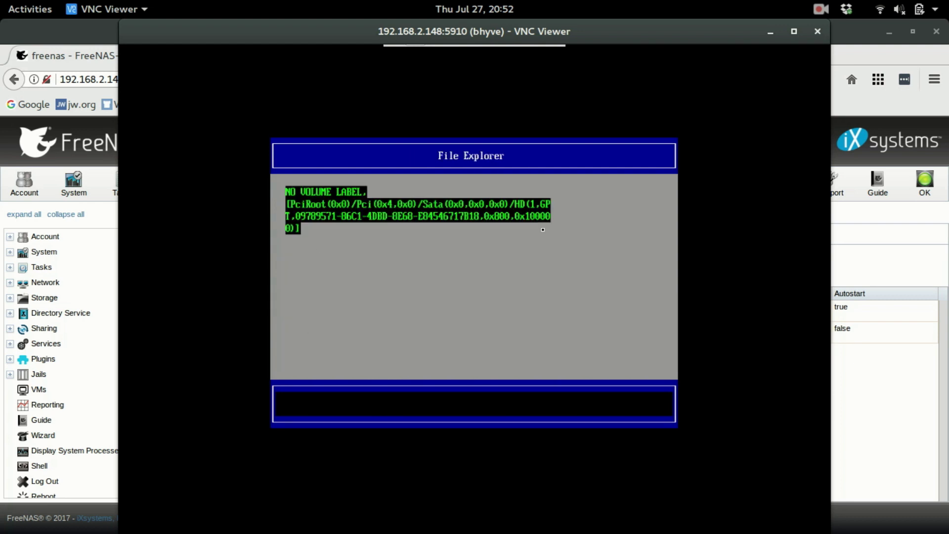
key("Return")
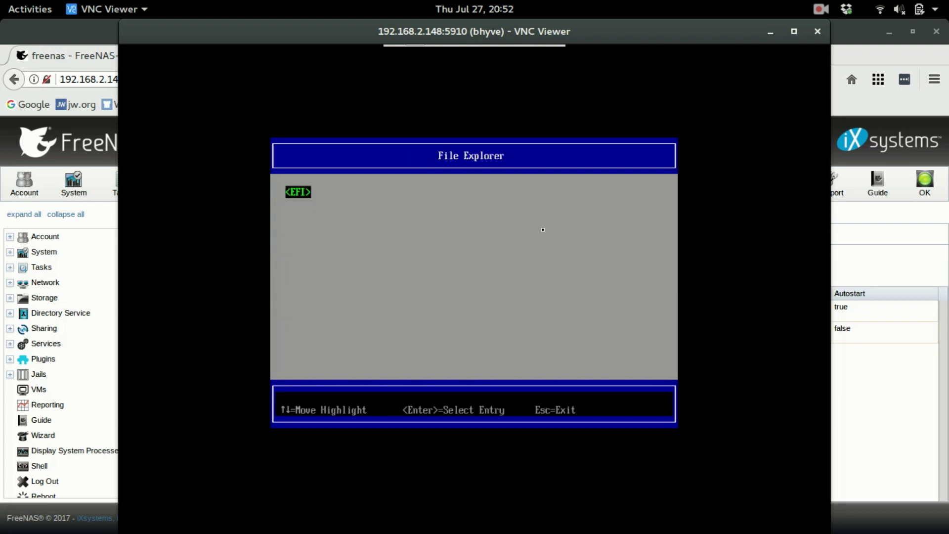
key("Return")
key("Down")
key("Down")
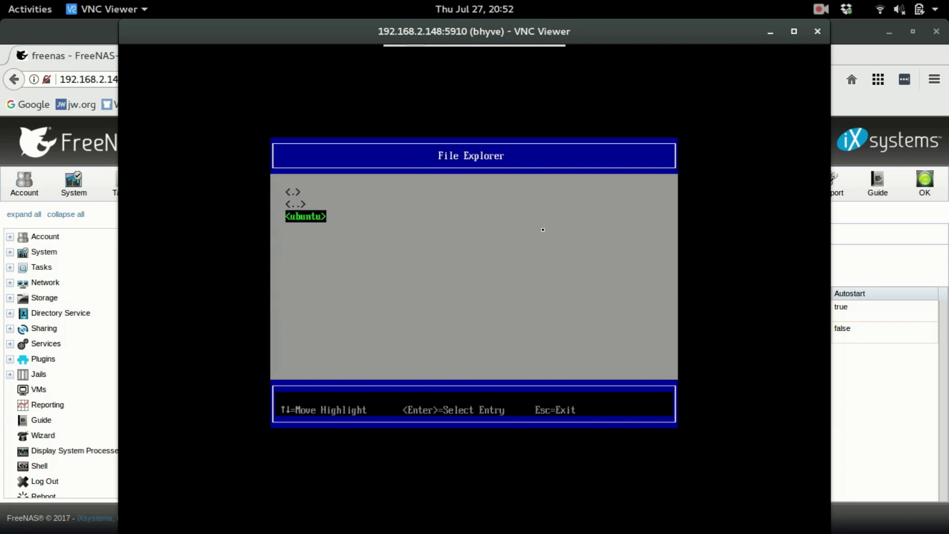
key("Return")
key("Down")
key("Down")
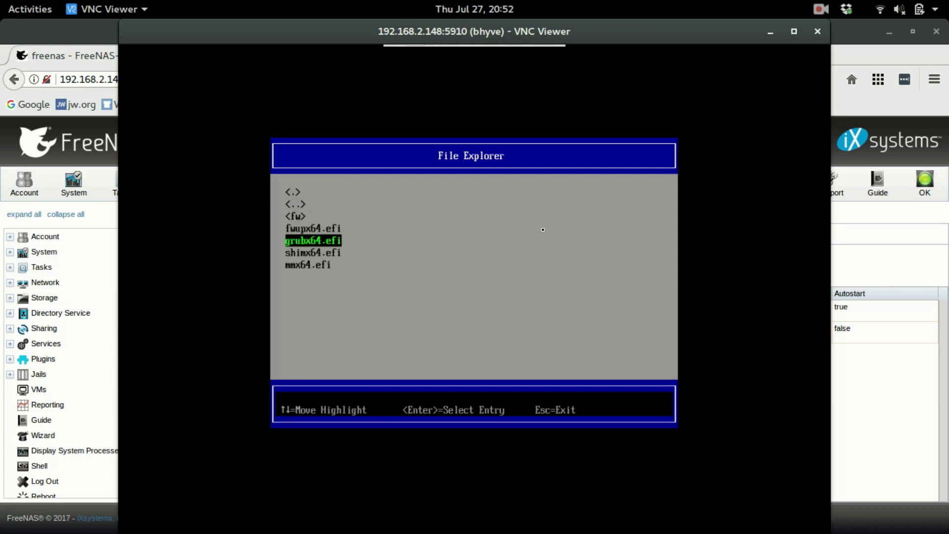
key("Return")
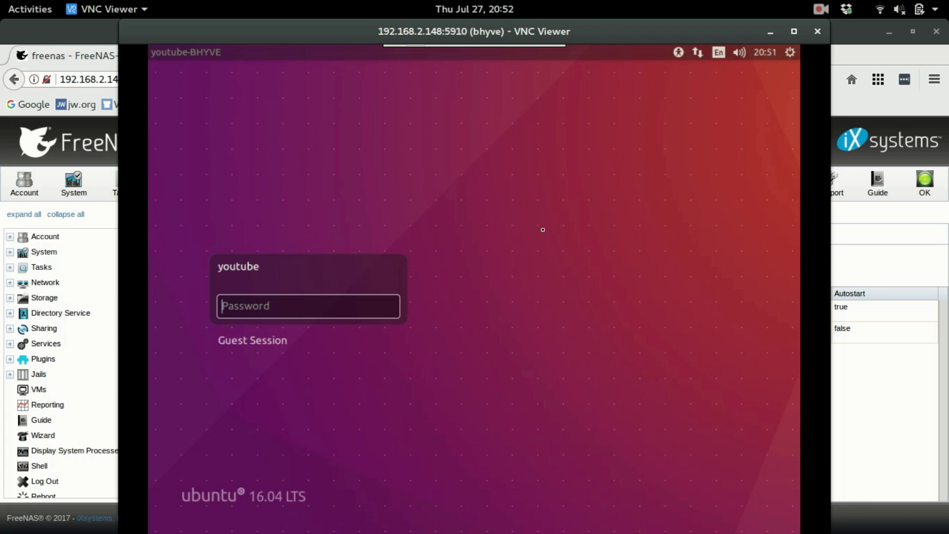
Step: Log in to Ubuntu with the account password and switch VNC Viewer to full screen mode
type("•••••••")
key("Return")
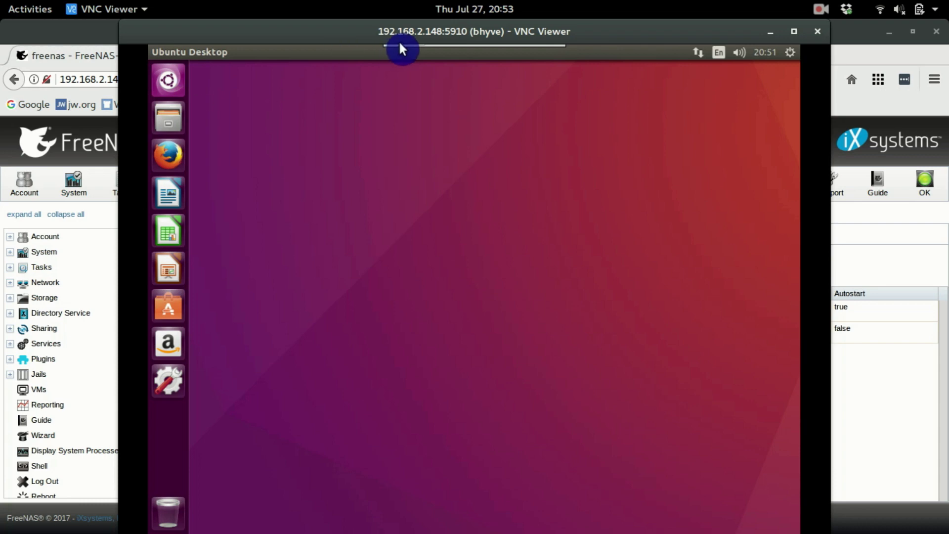
mouse_move(431, 44)
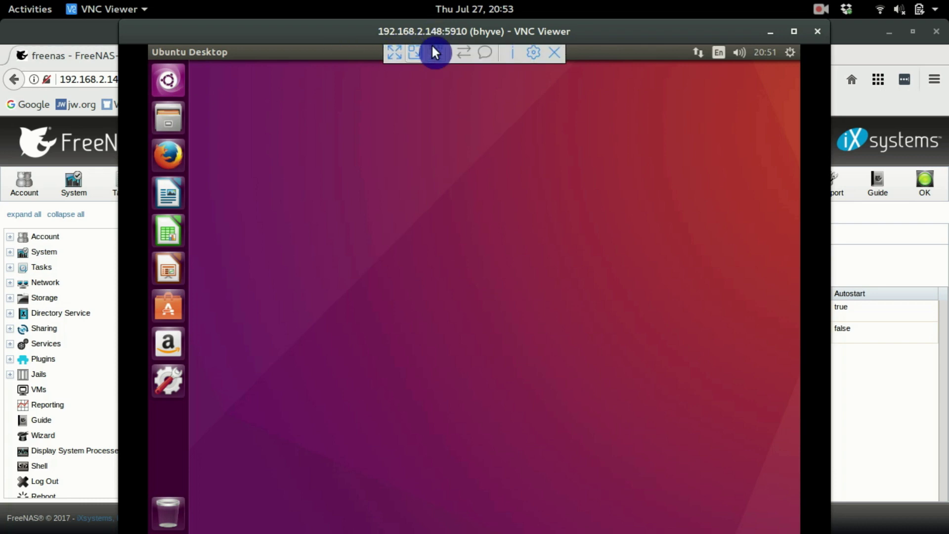
left_click(396, 55)
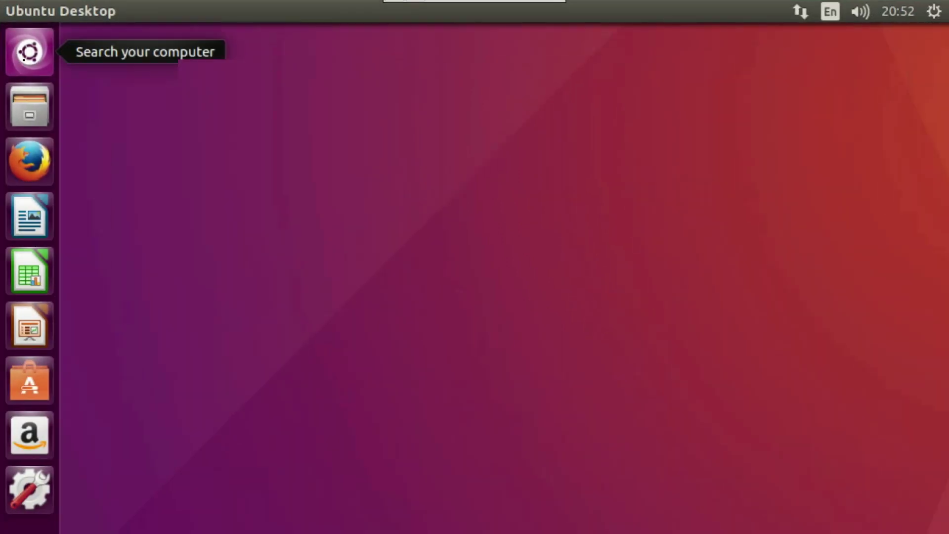
Step: Open a Terminal, list the home folder, and become root with sudo su
left_click(23, 60)
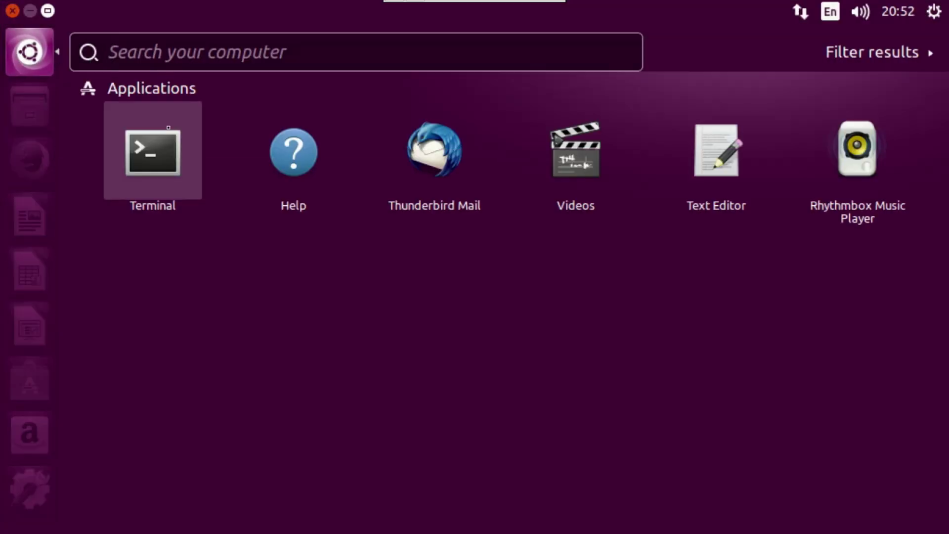
type("ter")
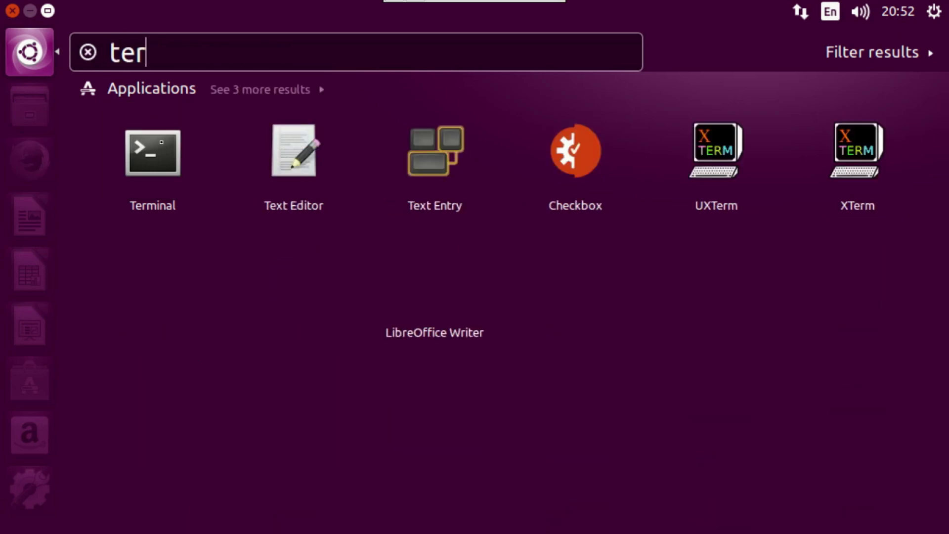
left_click(161, 167)
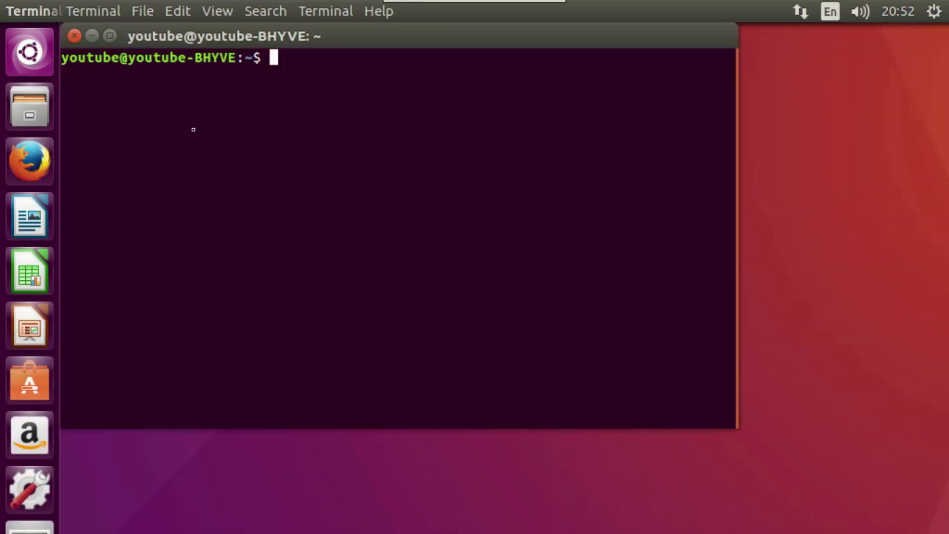
type("ls")
key("Return")
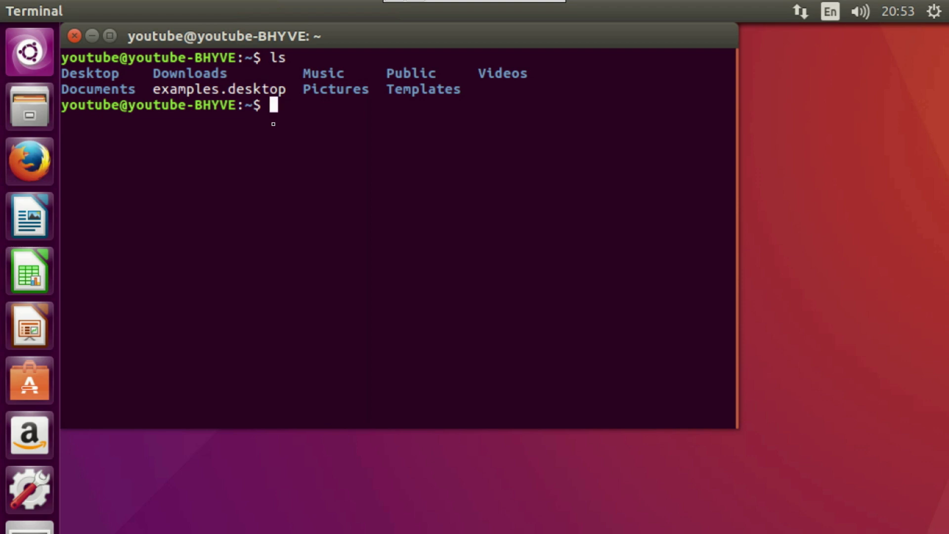
type("sudo su")
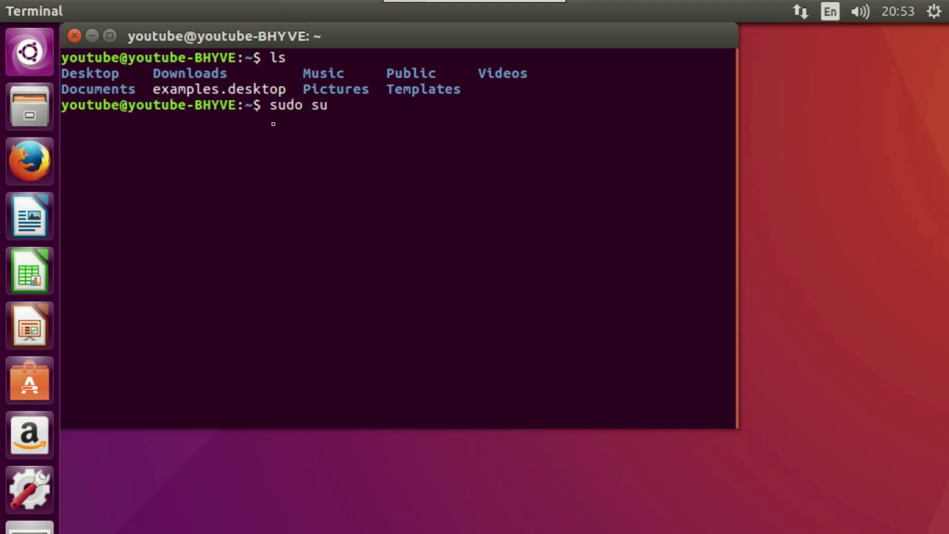
key("Return")
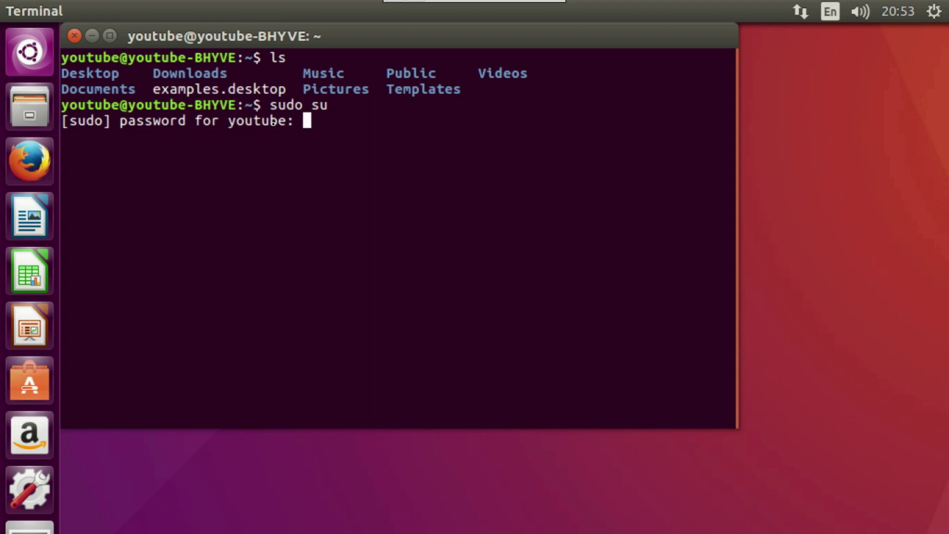
key("Return")
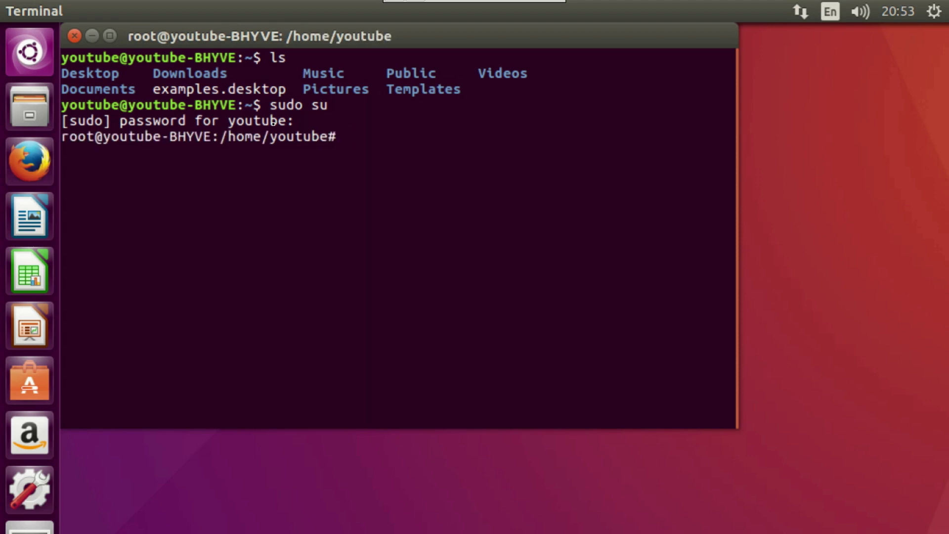
type("ls")
key("Return")
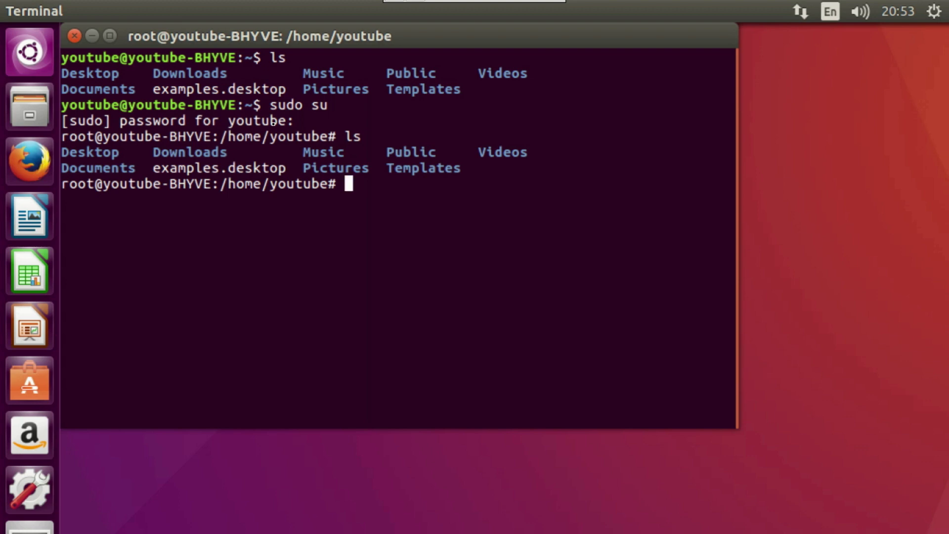
Step: Change to / and then /boot, listing each directory's contents
type("cd /")
key("Return")
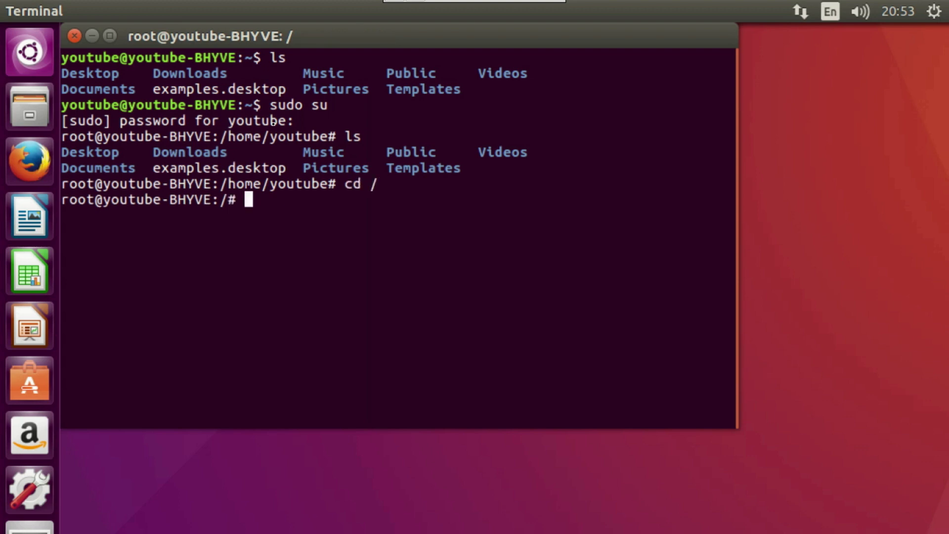
type("ls")
key("Return")
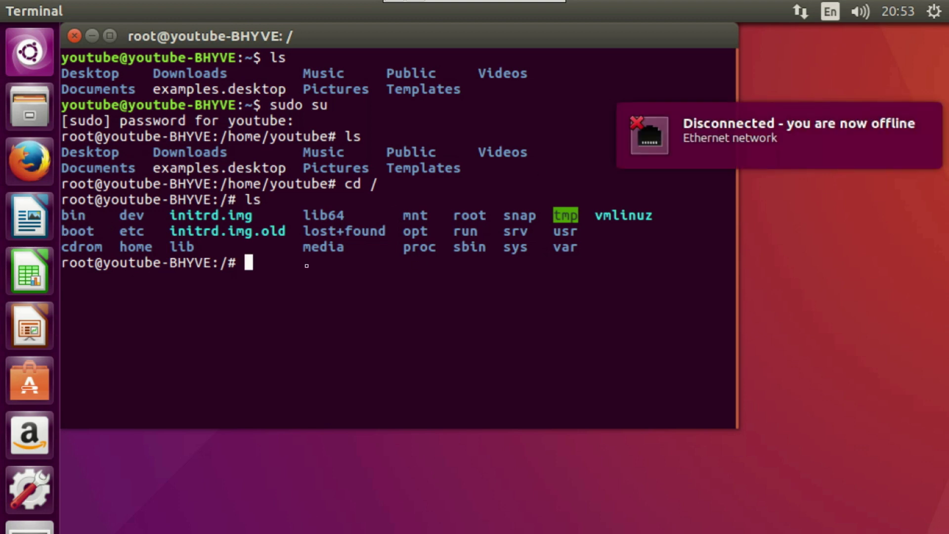
type("cd boot")
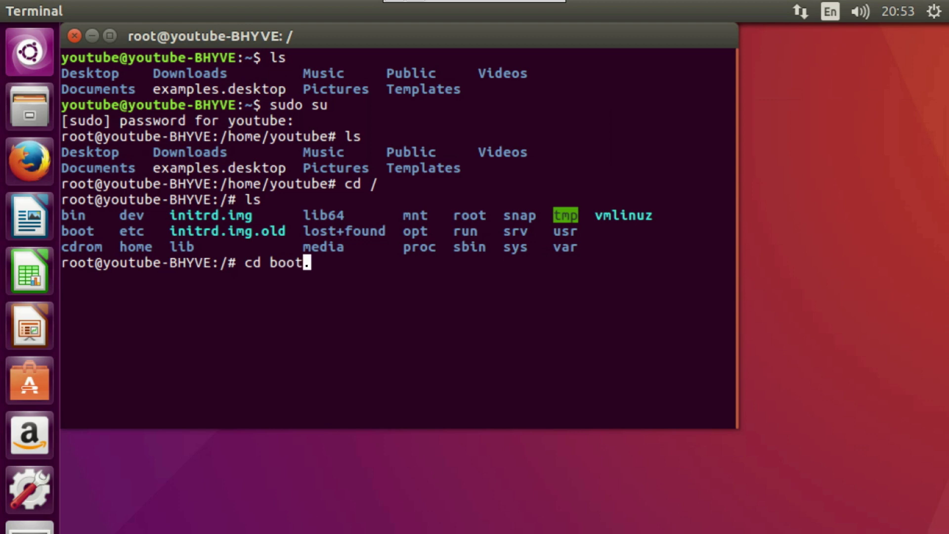
key("Return")
type("ls")
key("Return")
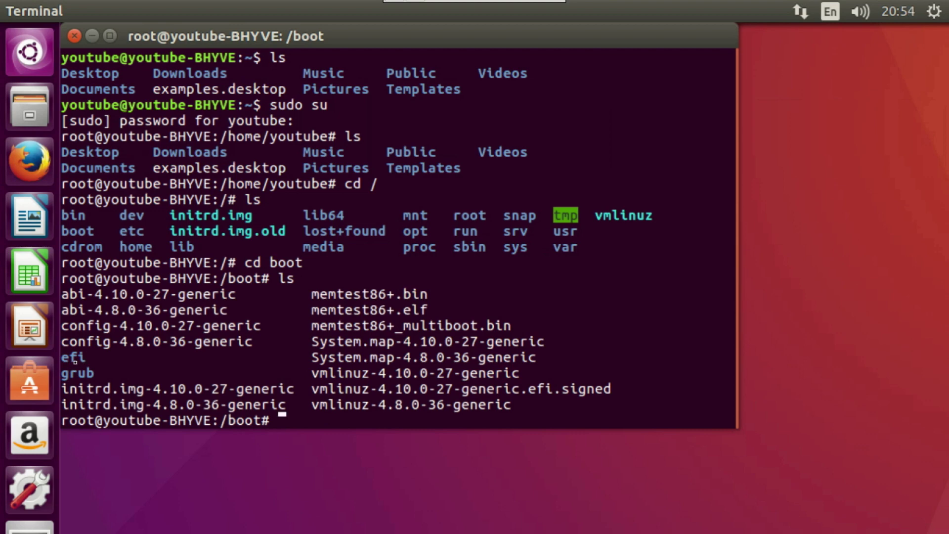
Step: Enter /boot/efi/EFI, list it showing only ubuntu, and type mkdir BOOT
type("cd efi")
key("Return")
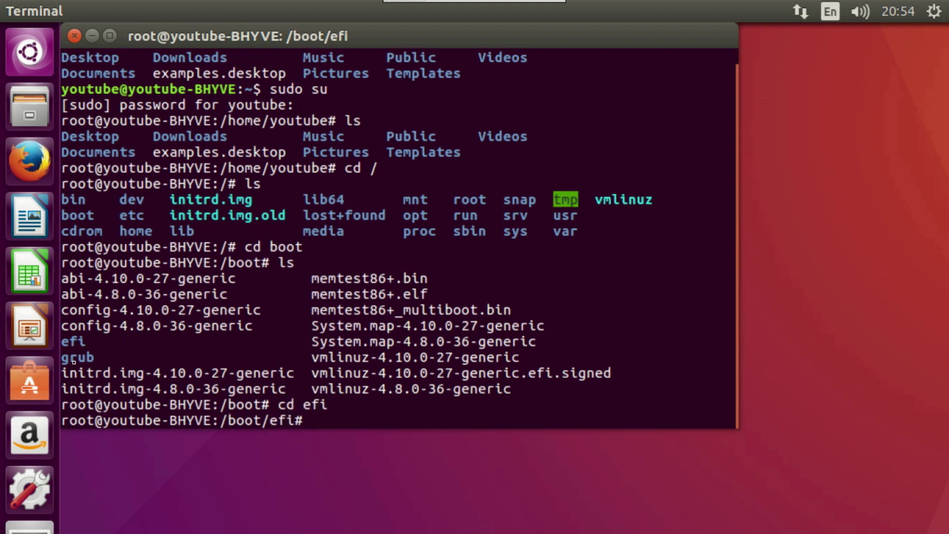
type("ls")
key("Return")
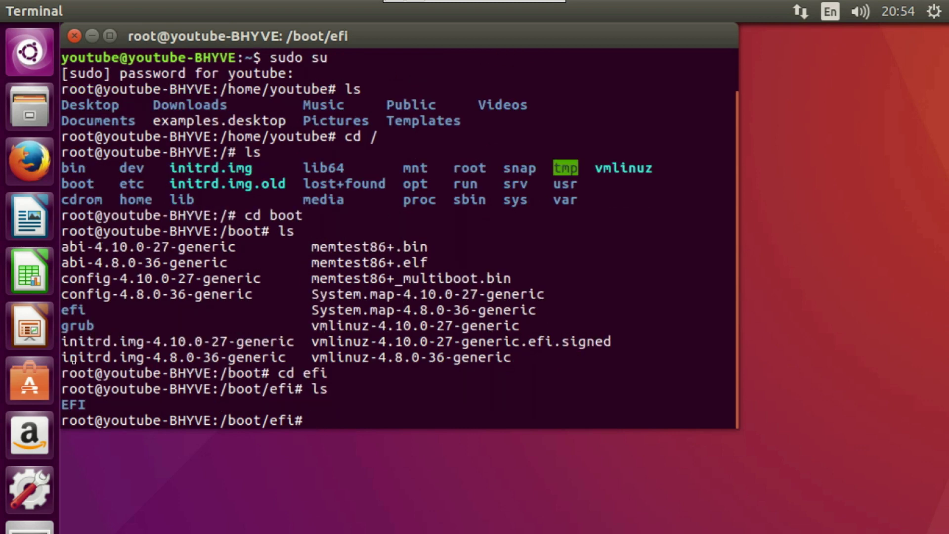
type("cd EFI")
key("Return")
type("ls")
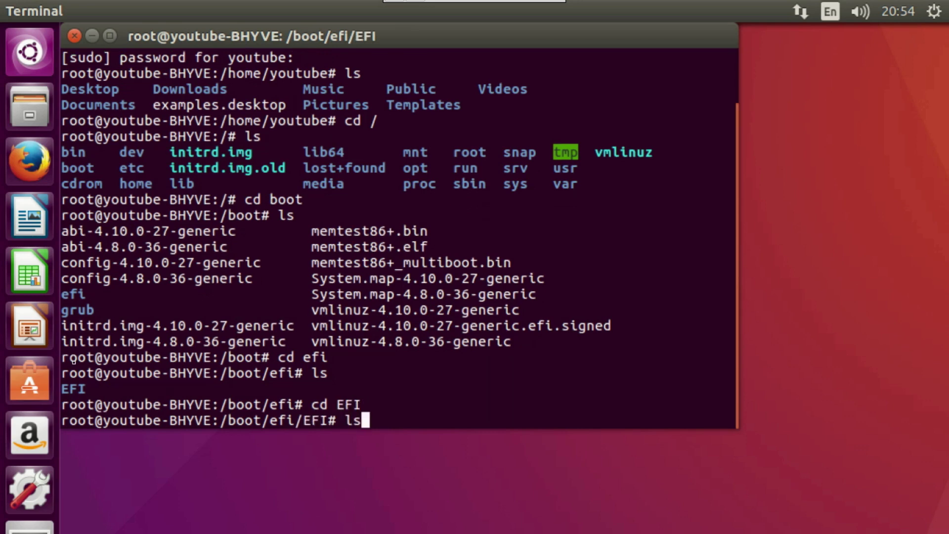
key("Return")
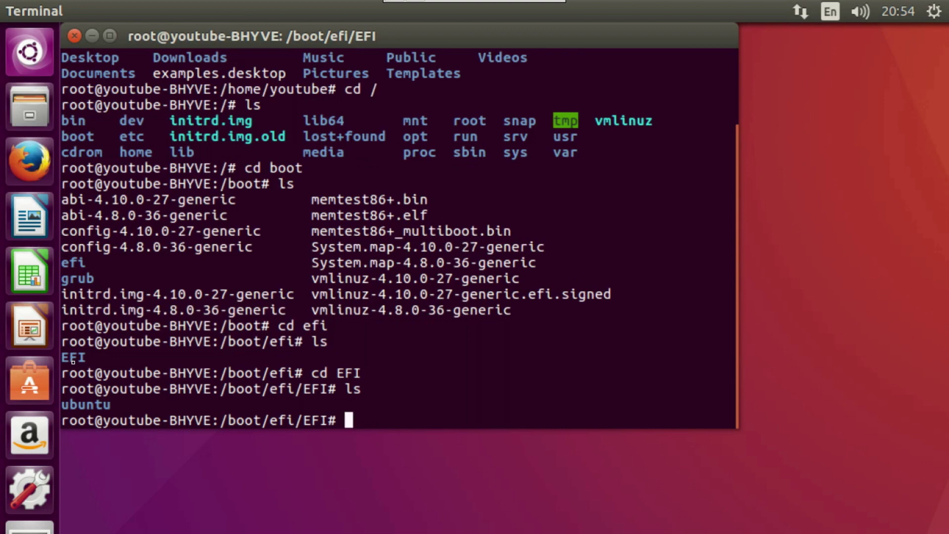
type("mkdir")
type(" BOO")
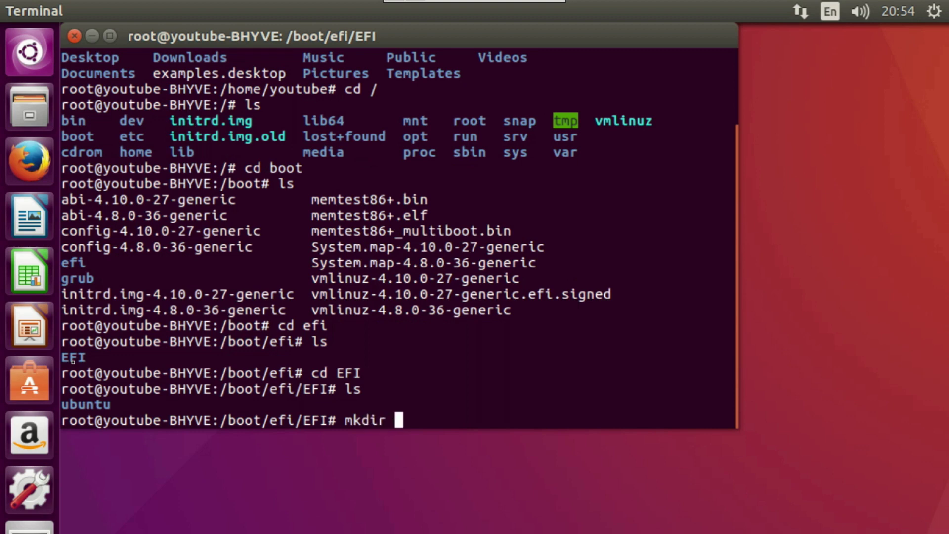
type("T")
Step: Create the BOOT folder in /boot/efi/EFI and list it beside ubuntu
key("Return")
type("ls")
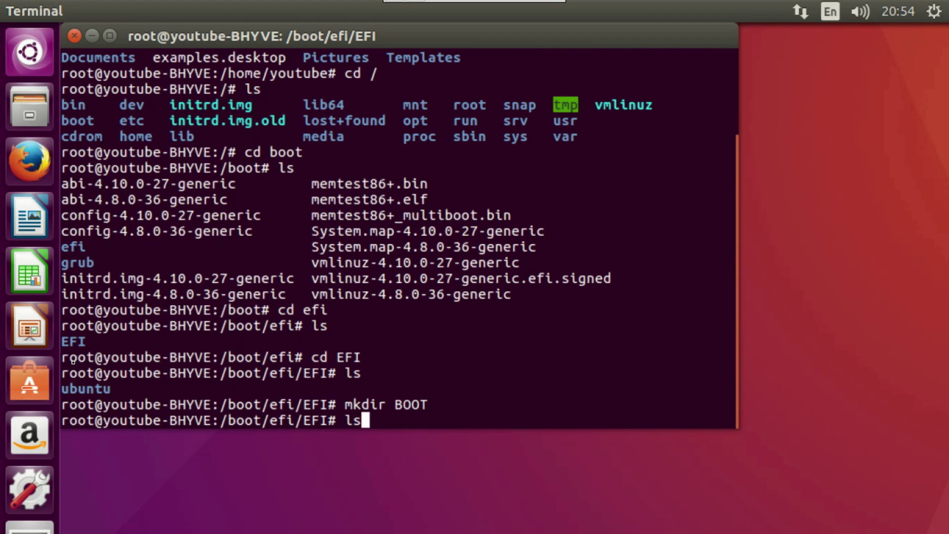
key("Return")
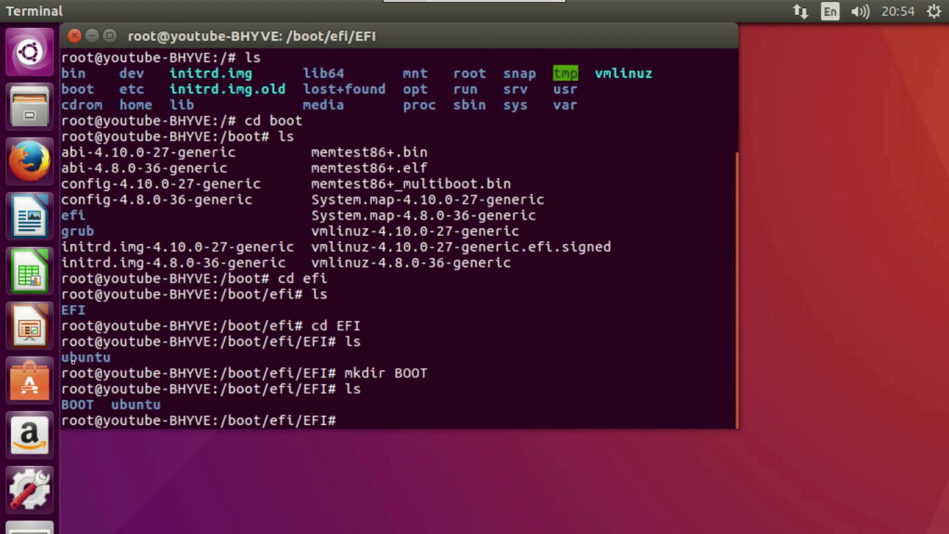
Step: Enter the ubuntu folder and list its grubx64.efi and shimx64.efi files
type("cd ub")
key("Tab")
key("Return")
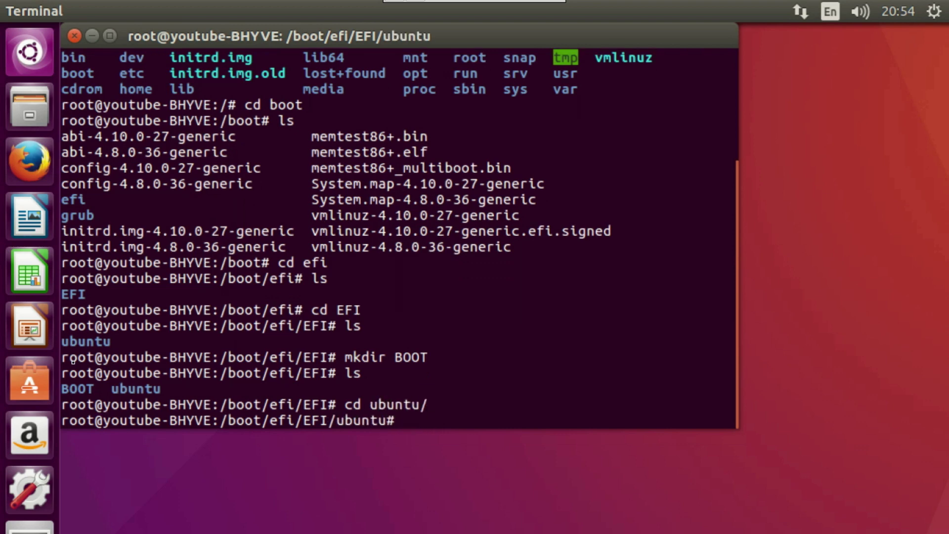
type("ls")
key("Return")
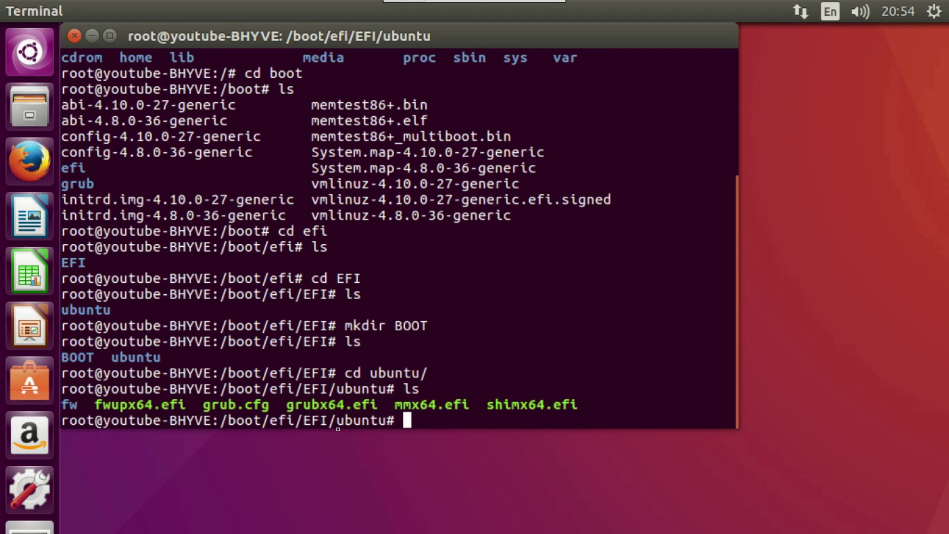
Step: Copy grubx64.efi to /boot/efi/EFI/BOOT/bootx64.efi and relist the ubuntu folder
type("cp grub")
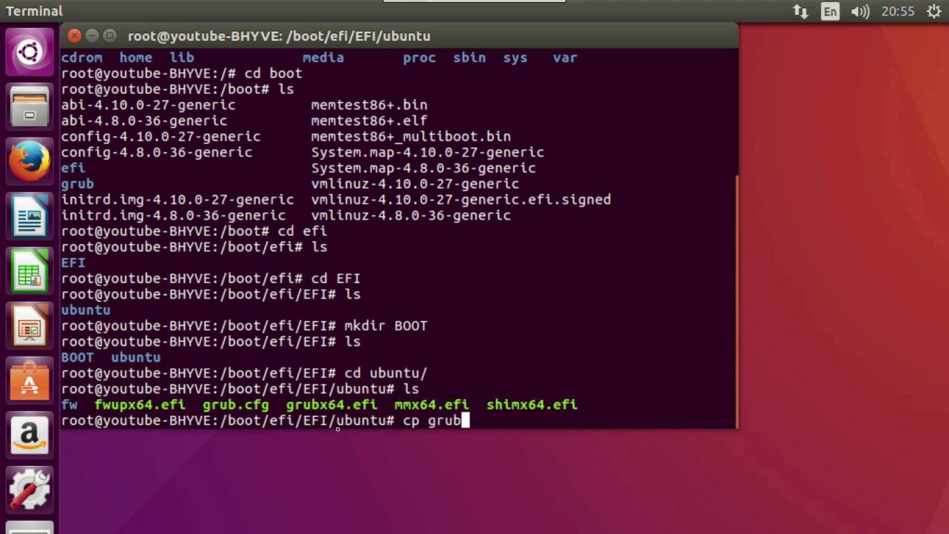
type("x64.efi")
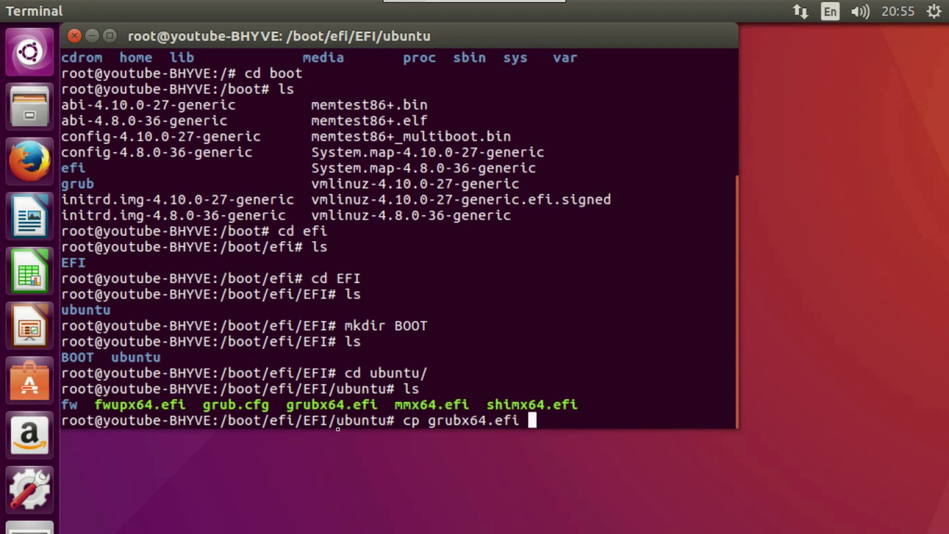
type(" /boot/")
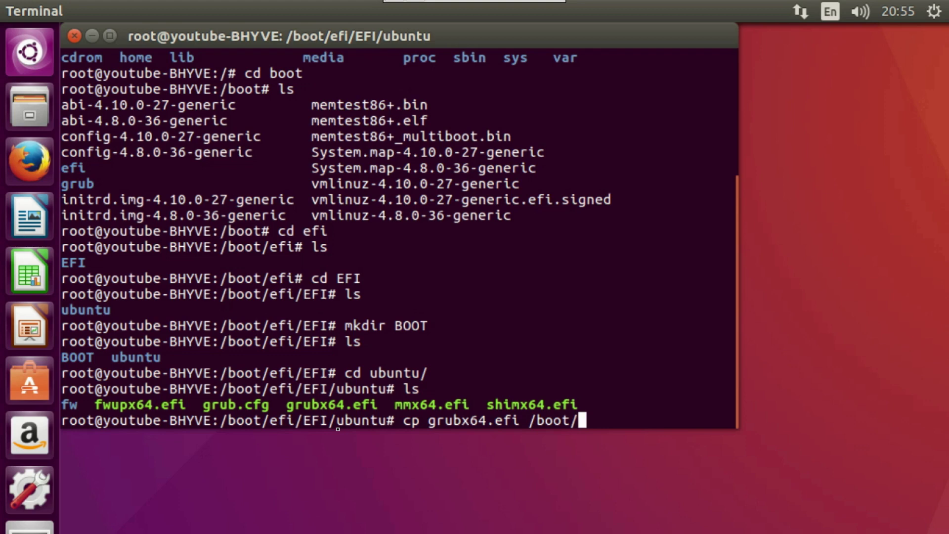
type("efi/")
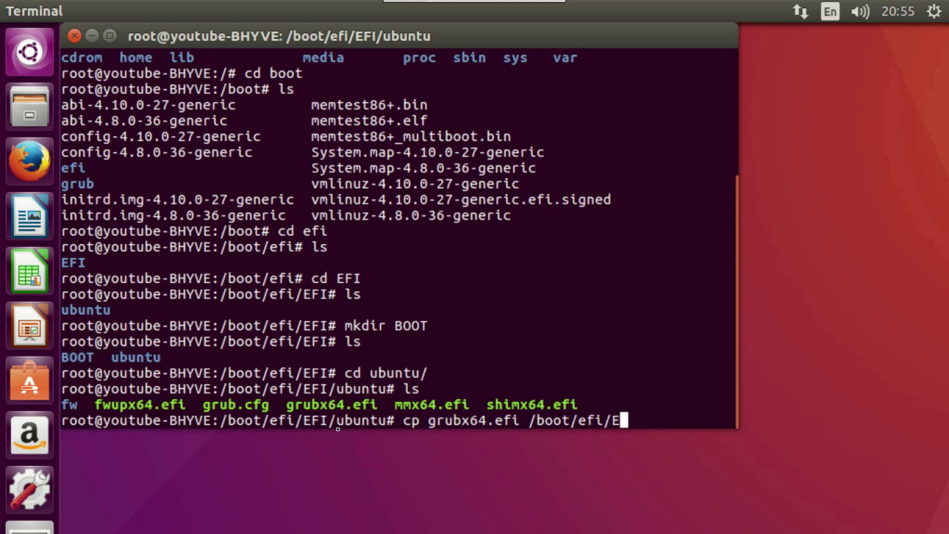
type("EFI/BO")
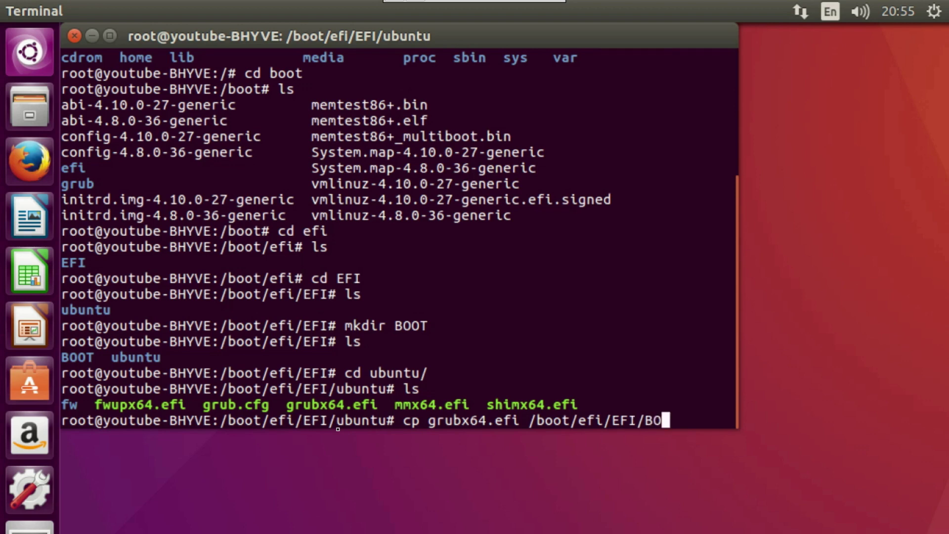
type("OT/b")
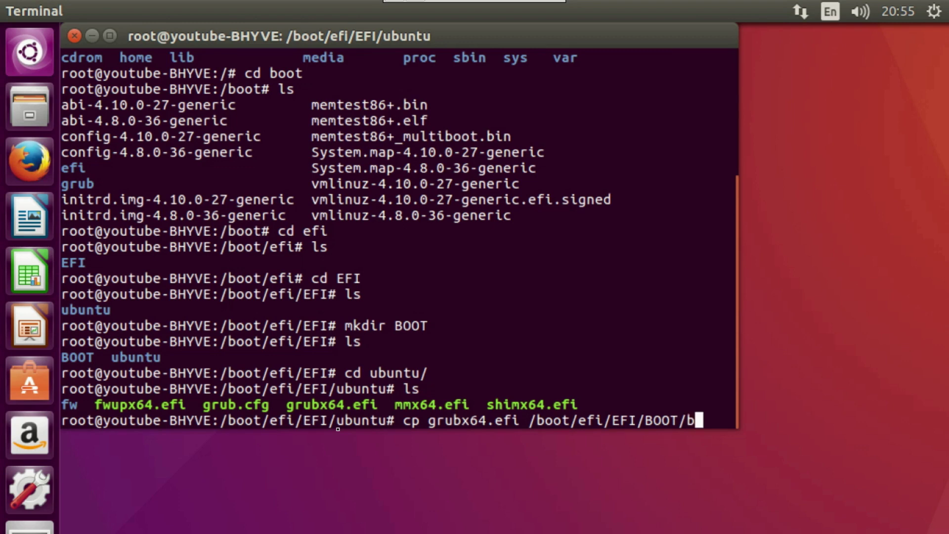
type("ootx")
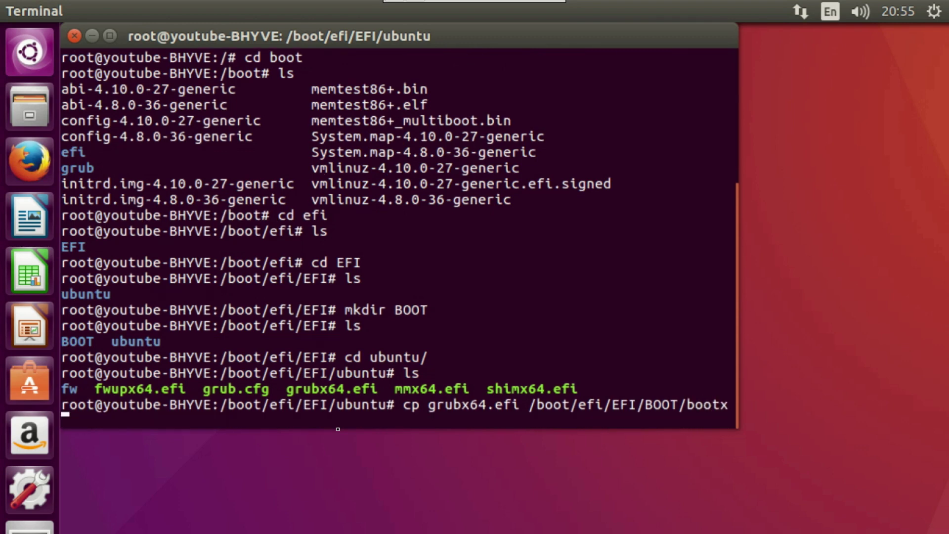
type("64.efi")
key("Return")
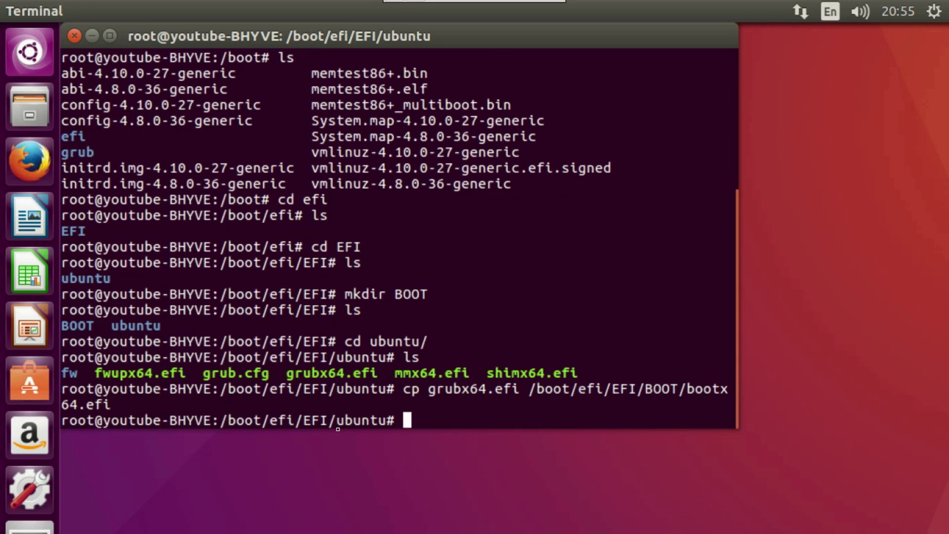
type("ls")
key("Return")
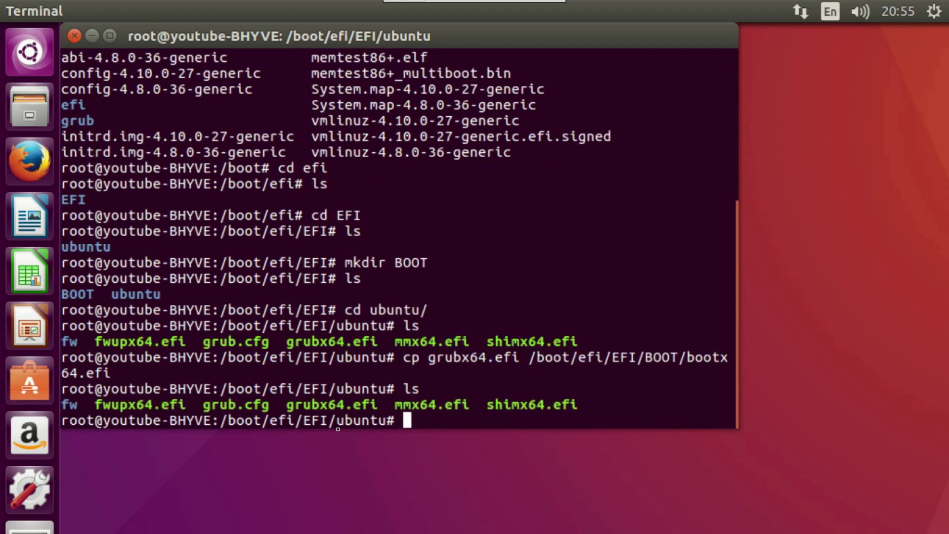
Step: Verify bootx64.efi exists in the BOOT folder, then exit the root shell
type("cd ..")
key("Return")
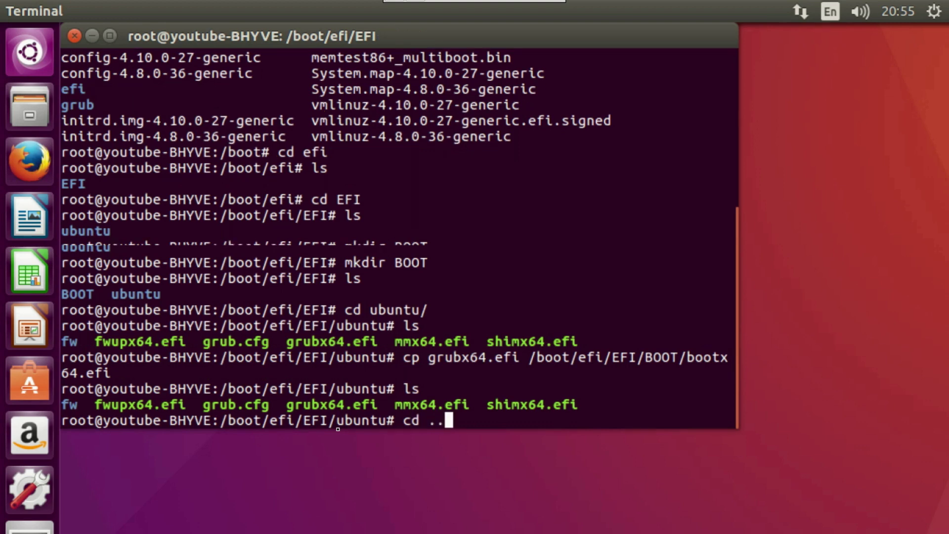
type("ls")
key("Return")
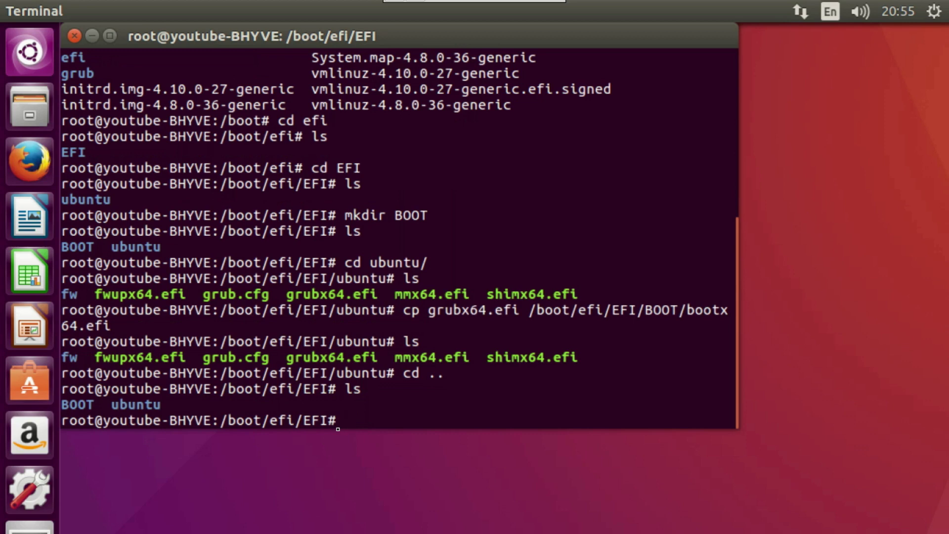
type("cd B")
key("Tab")
key("Return")
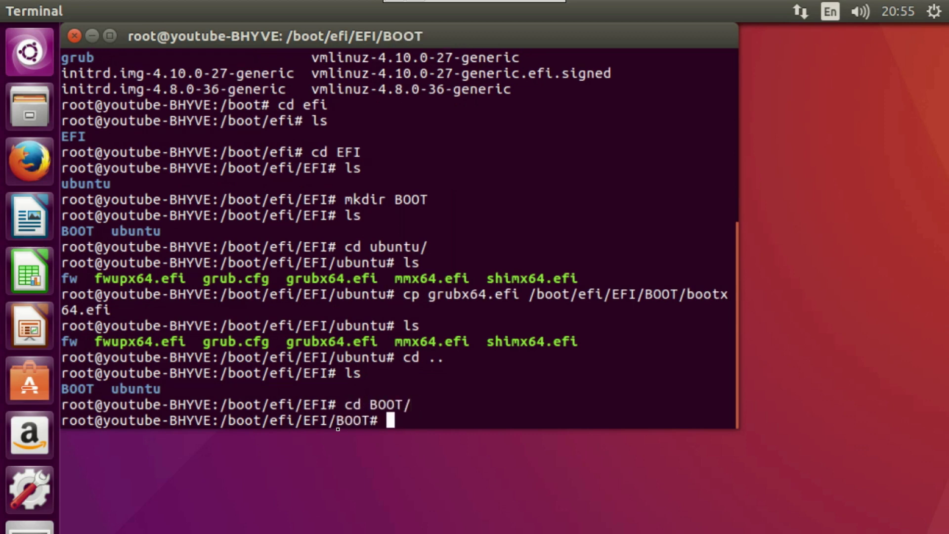
type("ls")
key("Return")
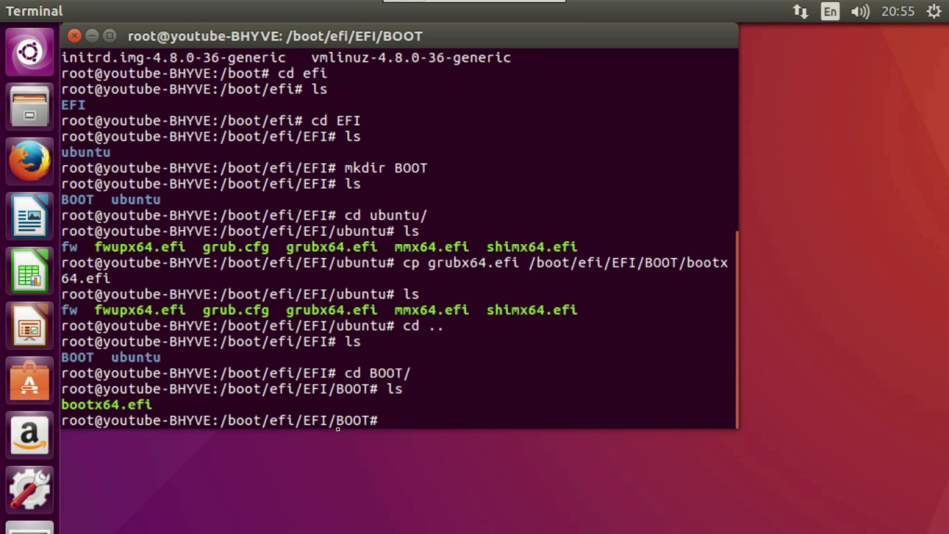
type("exit")
key("Return")
Step: Close the terminal, shut down Ubuntu from the gear menu, and return to FreeNAS VMs
type("exit")
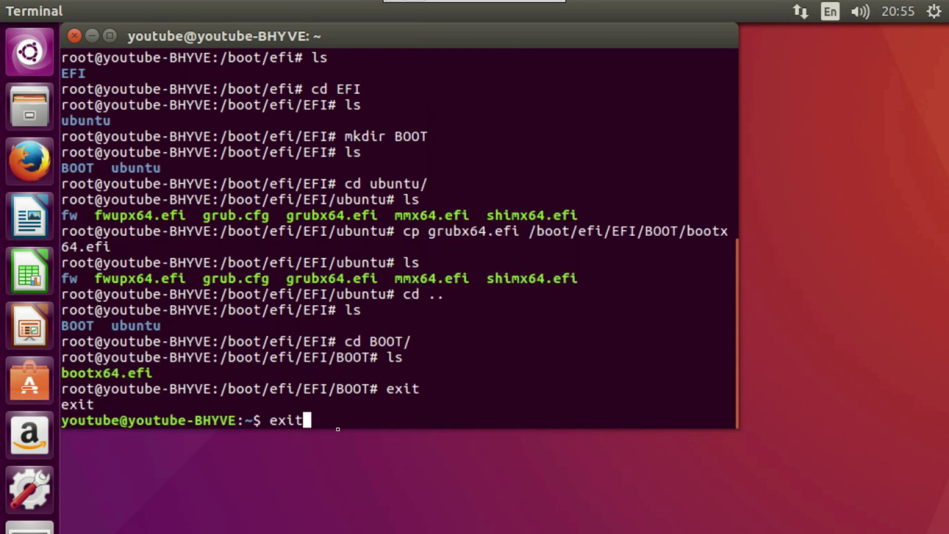
key("Return")
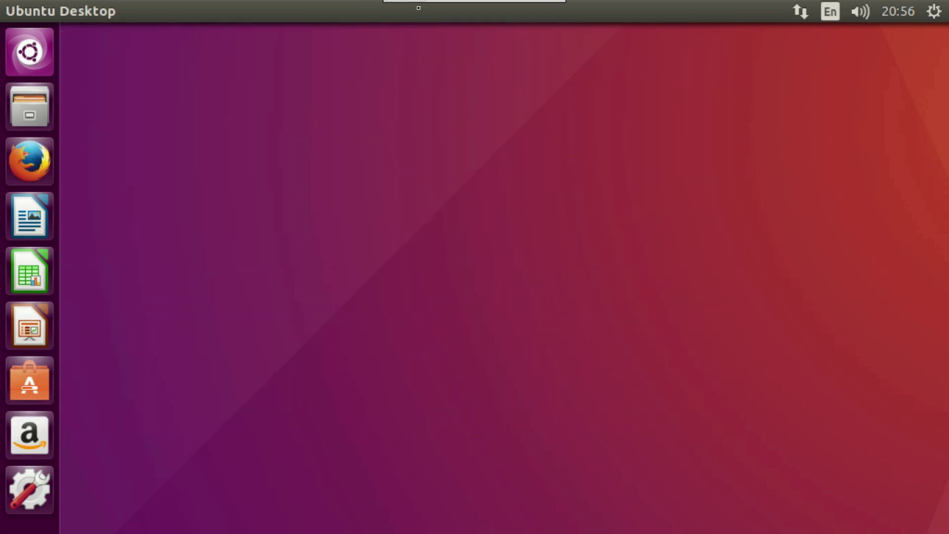
left_click(929, 15)
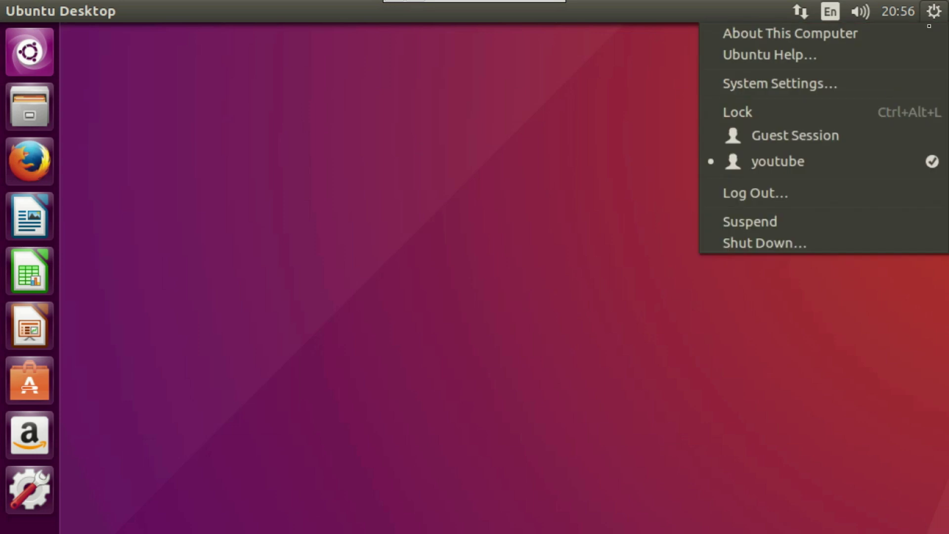
left_click(747, 244)
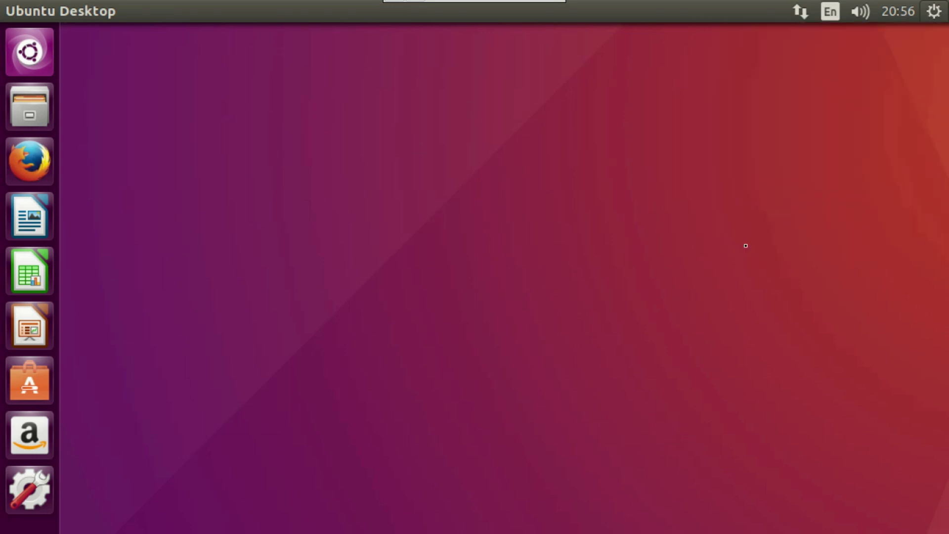
left_click(603, 372)
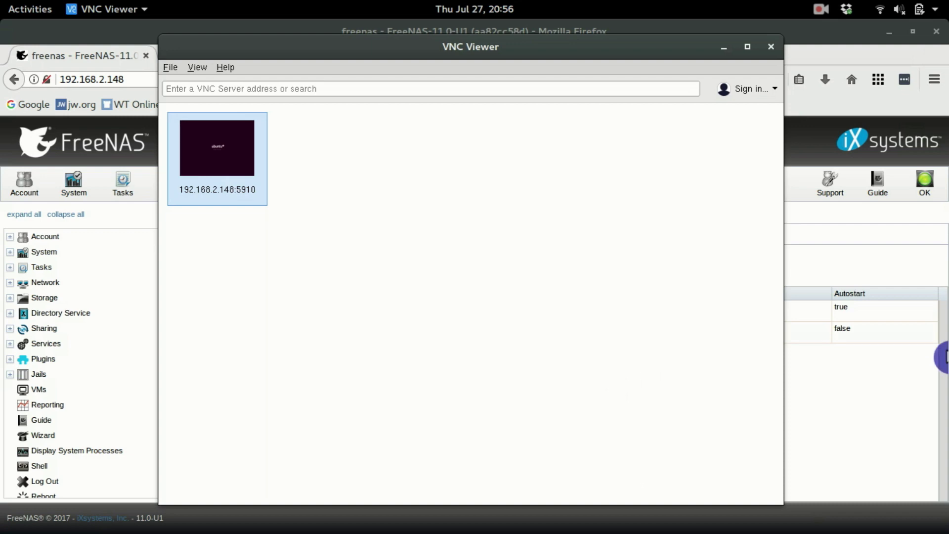
left_click(905, 393)
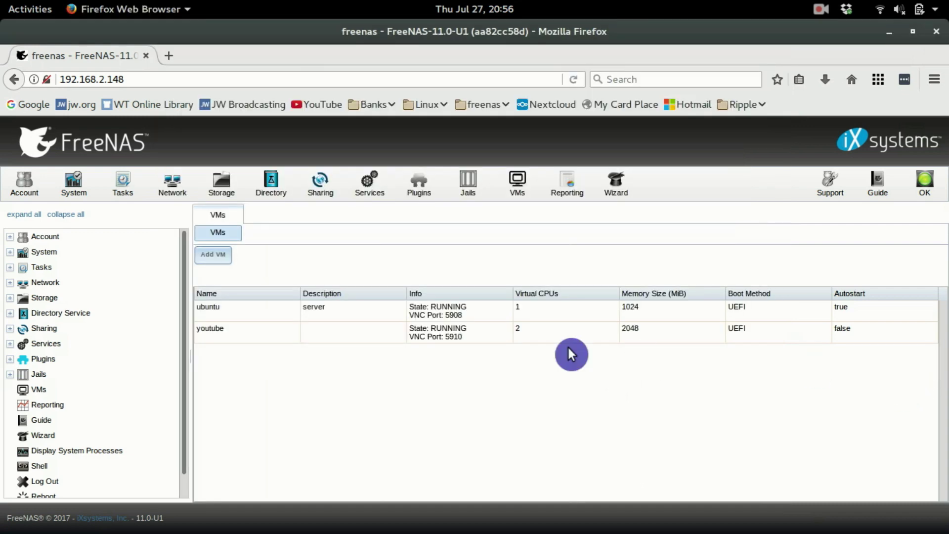
Step: Stop the youtube VM in the FreeNAS VMs list
left_click(441, 330)
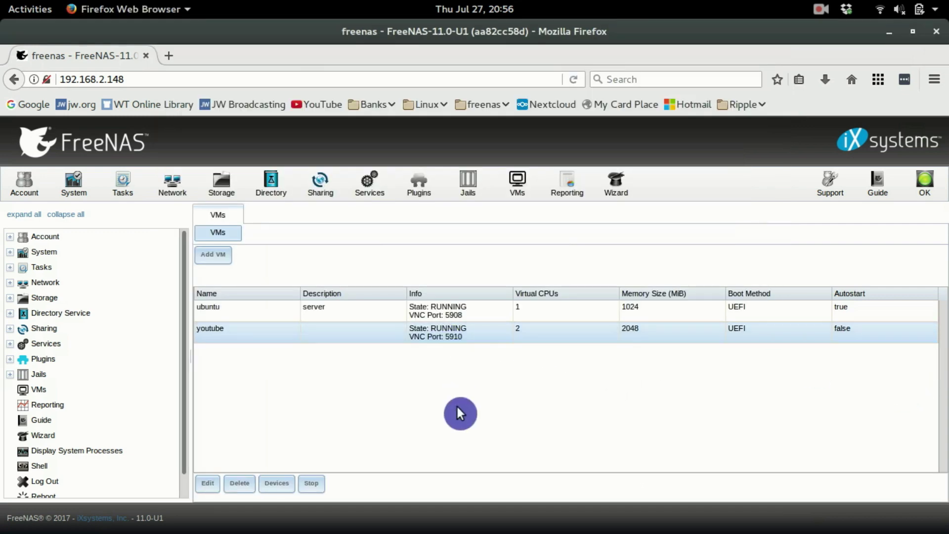
left_click(311, 490)
left_click(455, 341)
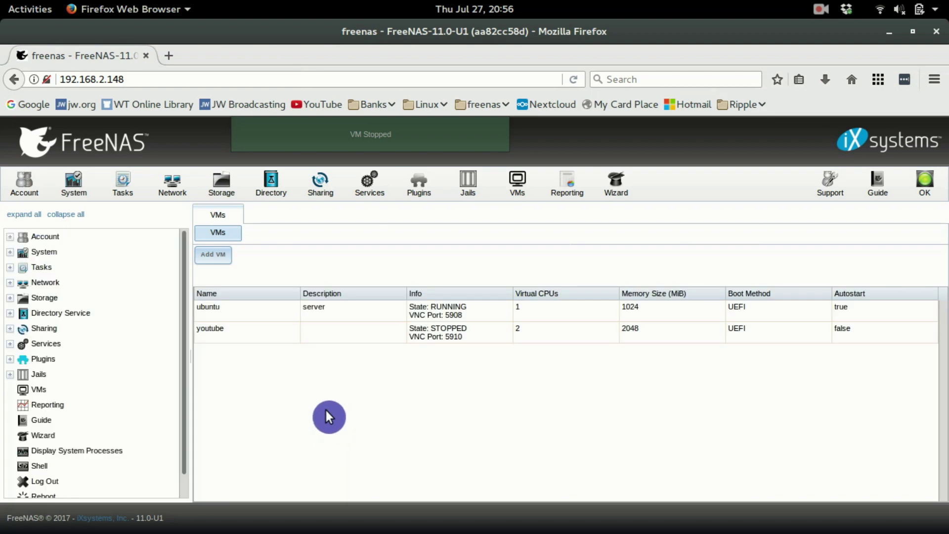
Step: Start the youtube VM again so its state shows RUNNING
mouse_move(405, 529)
left_click(421, 330)
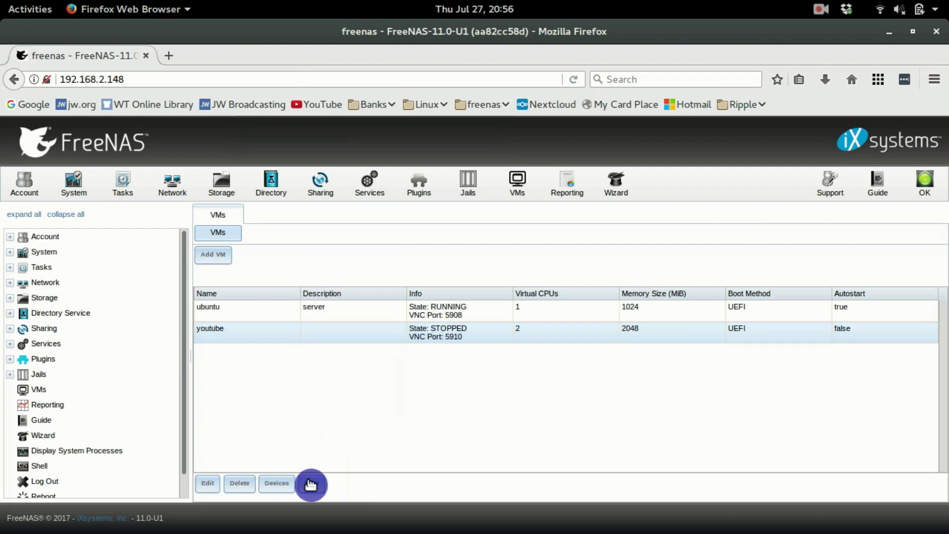
left_click(311, 483)
left_click(451, 342)
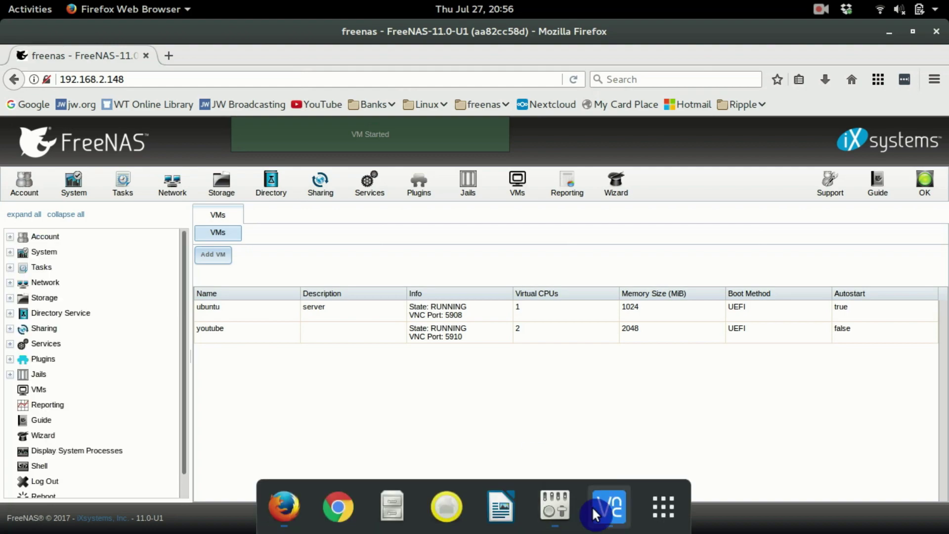
left_click(609, 507)
Step: Reconnect to 192.168.2.148:5910 in a window and sign in to Ubuntu with the account password
double_click(254, 148)
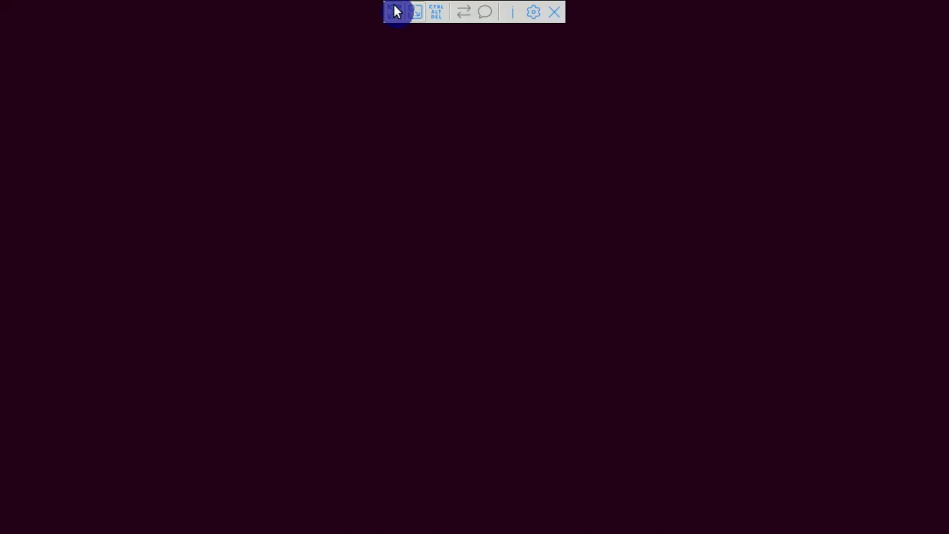
left_click(396, 7)
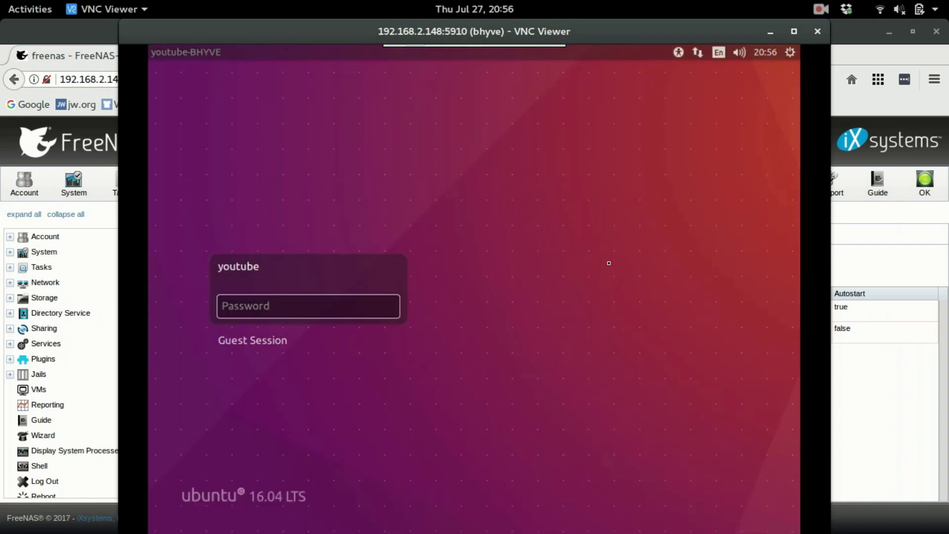
type("••••••••")
key("Return")
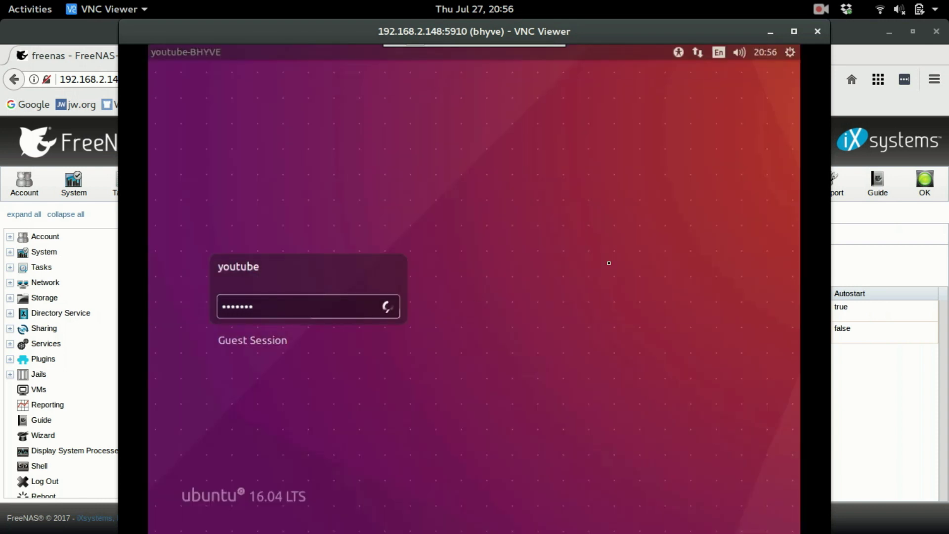